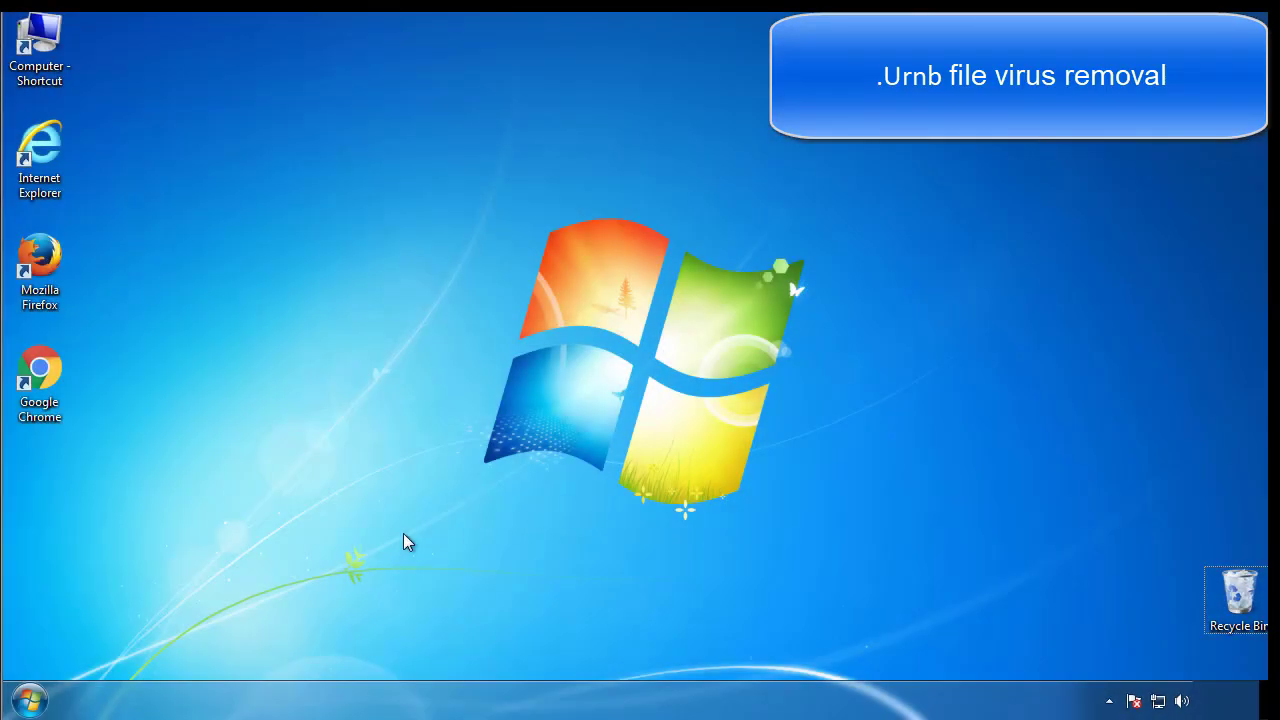
Step: Enable minimal Safe boot in System Configuration (msconfig), restart the computer, and dismiss the safe mode help window
click(30, 700)
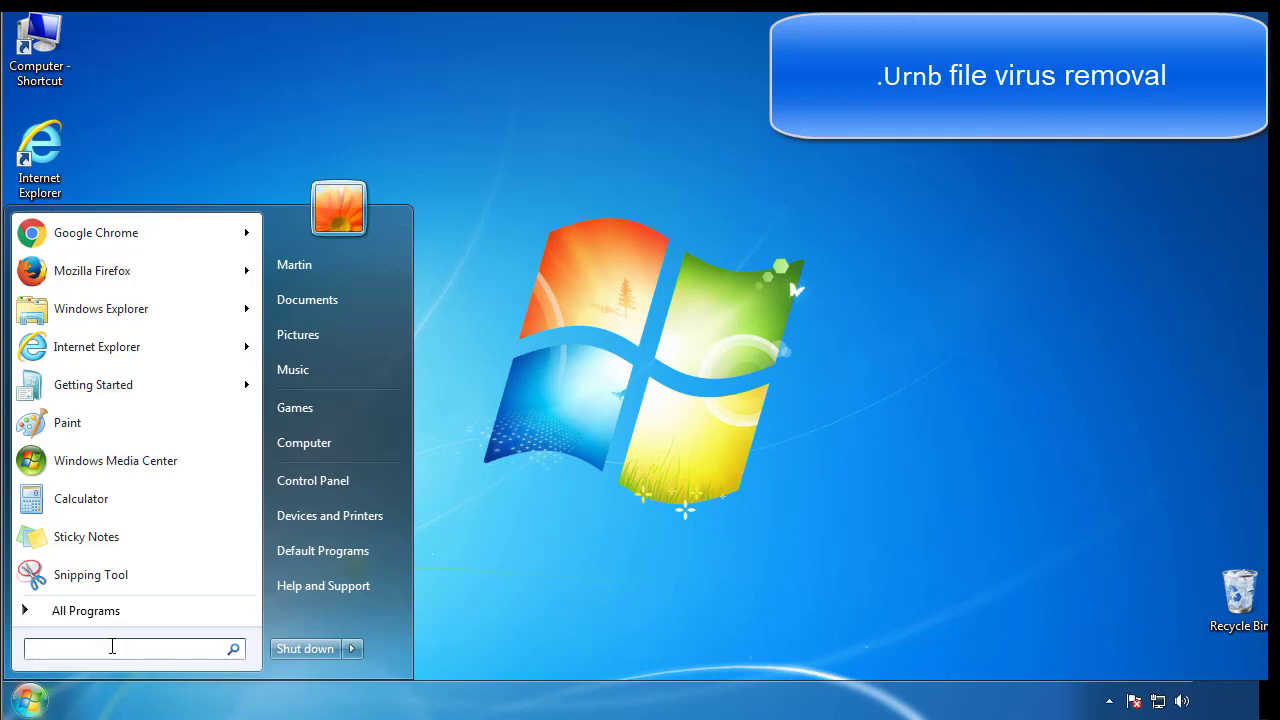
text(msconfig)
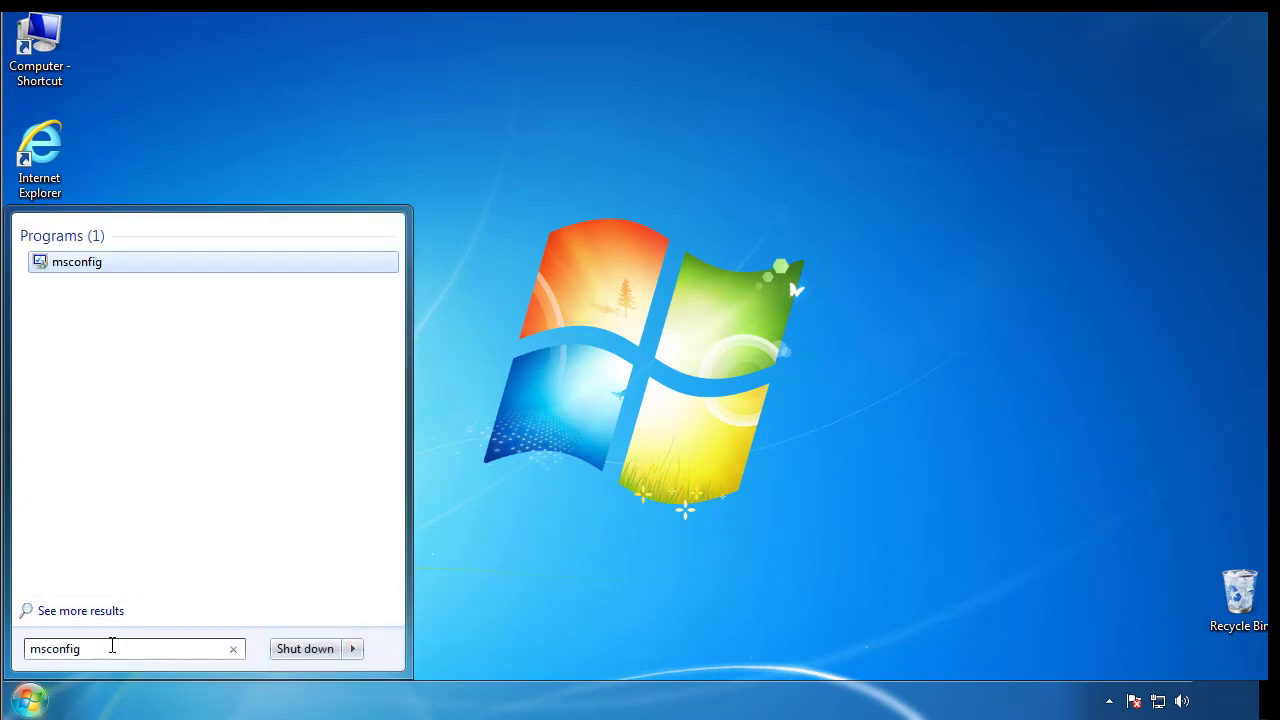
key(Return)
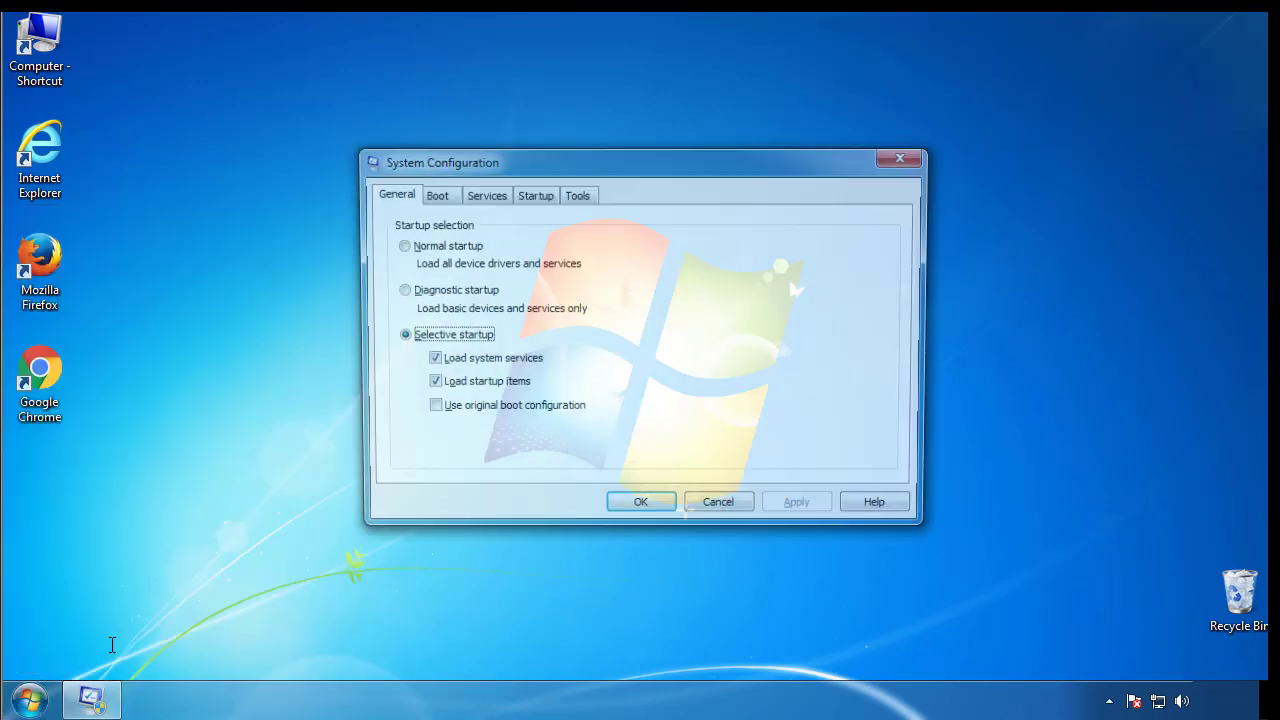
click(431, 194)
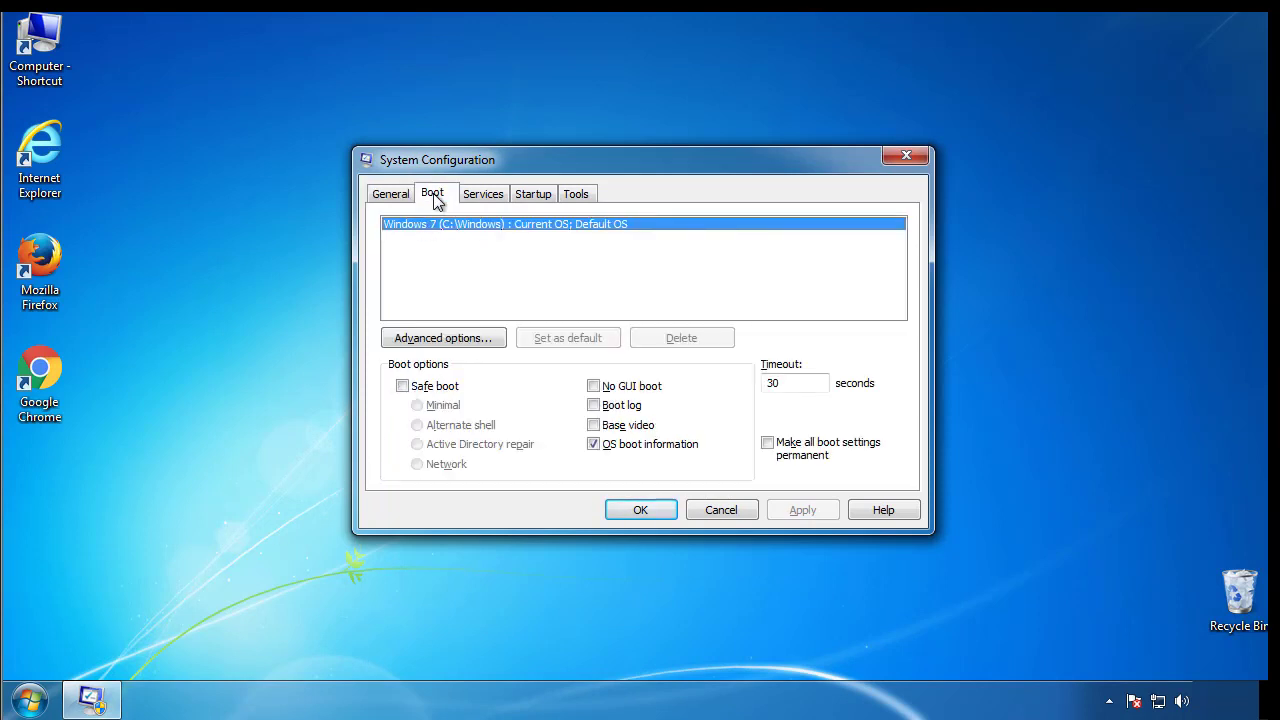
click(402, 386)
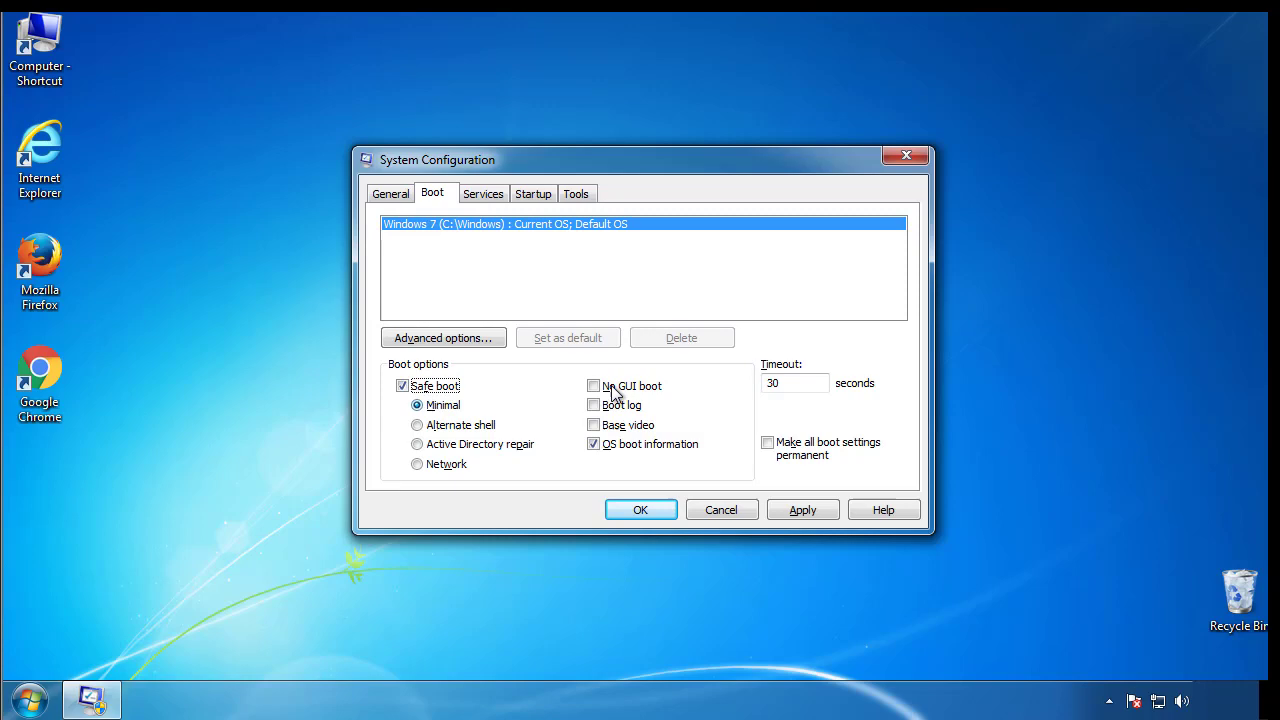
click(656, 514)
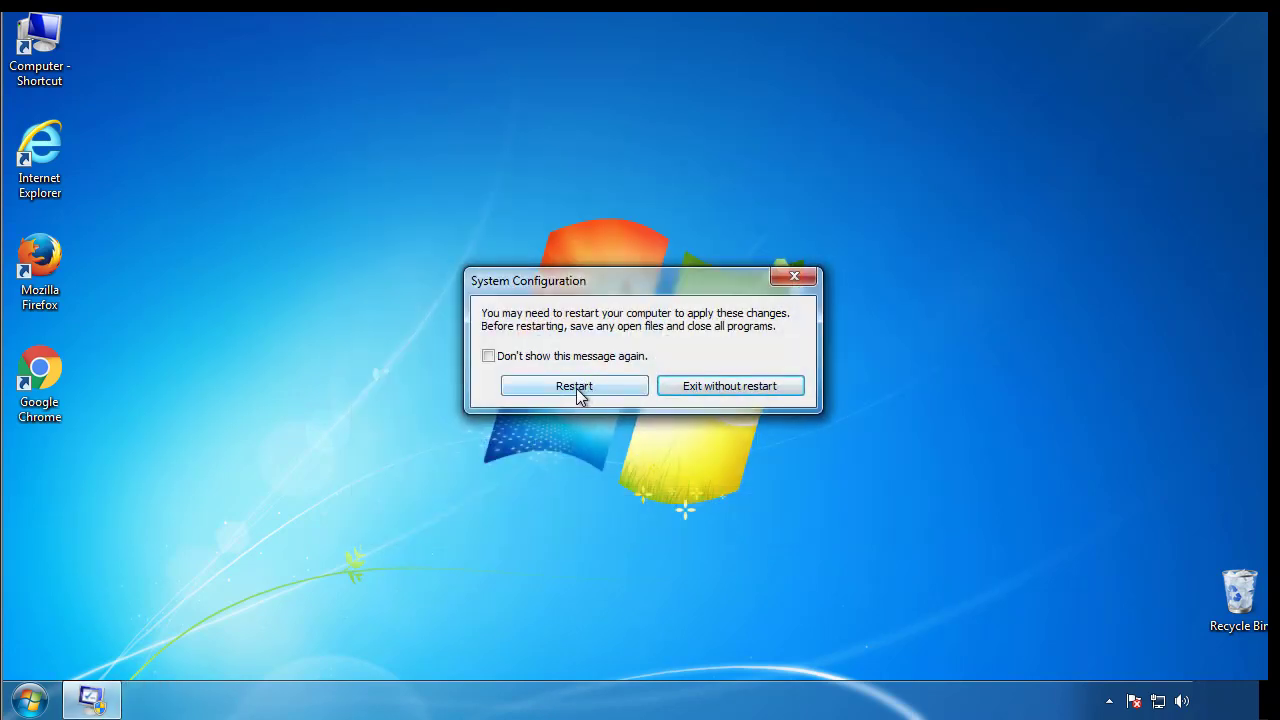
click(578, 389)
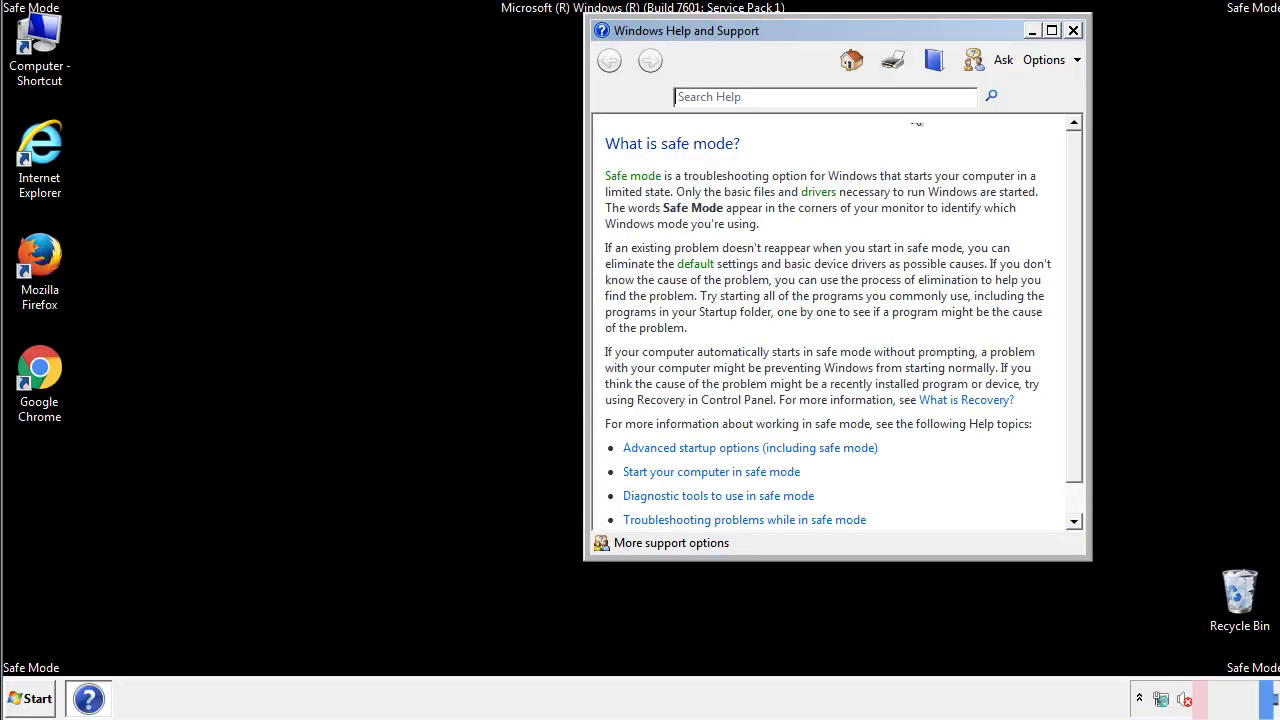
click(1073, 30)
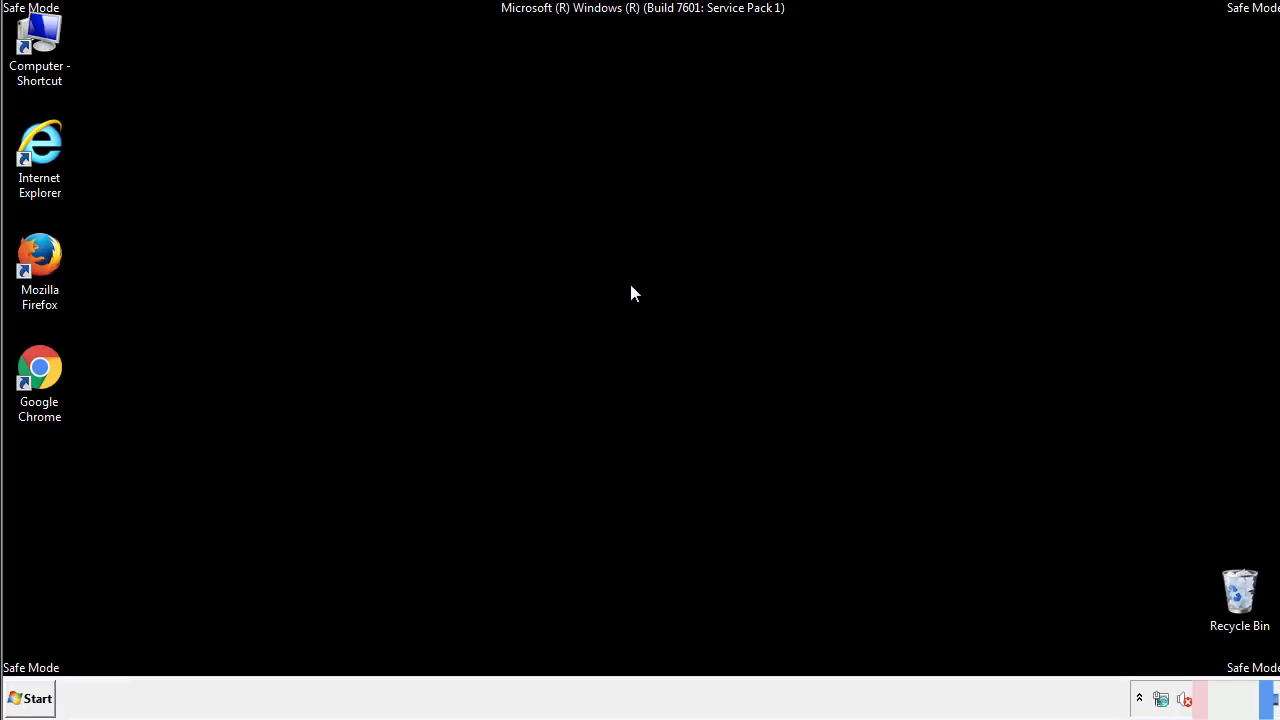
Step: Make sure Folder Options in Control Panel is set to show hidden files, folders, and drives, and close Control Panel
click(38, 697)
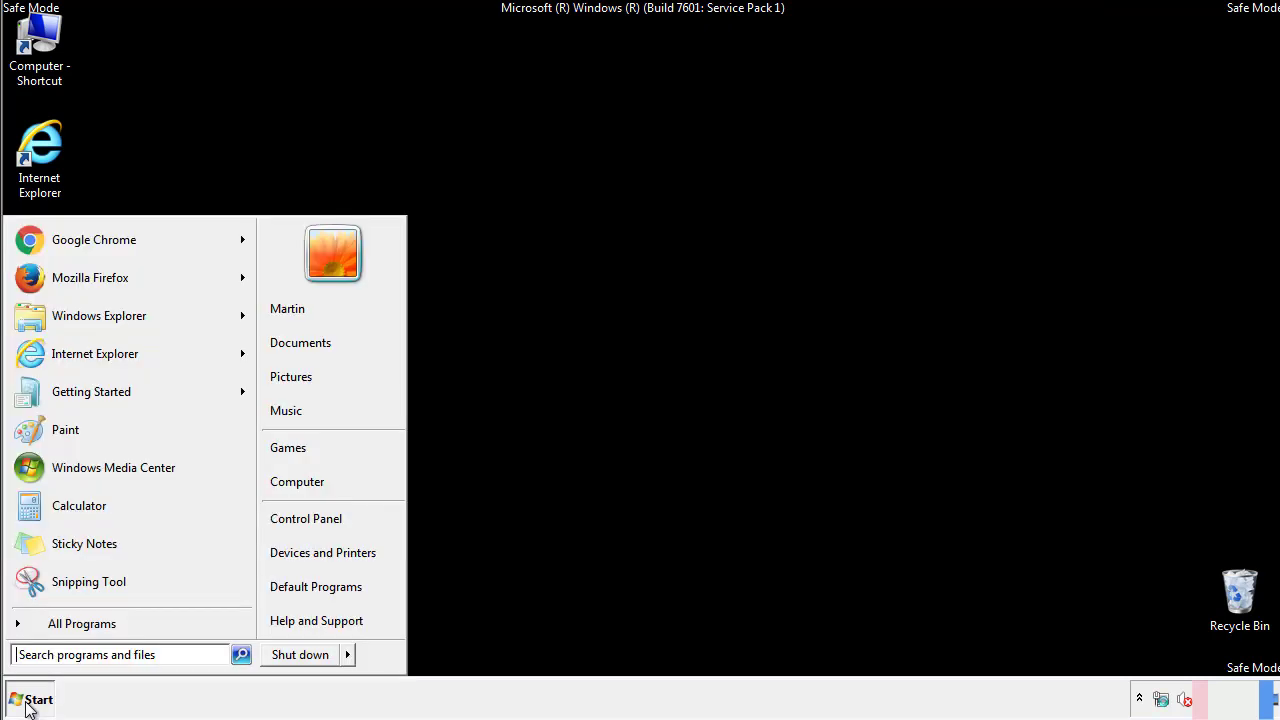
click(320, 517)
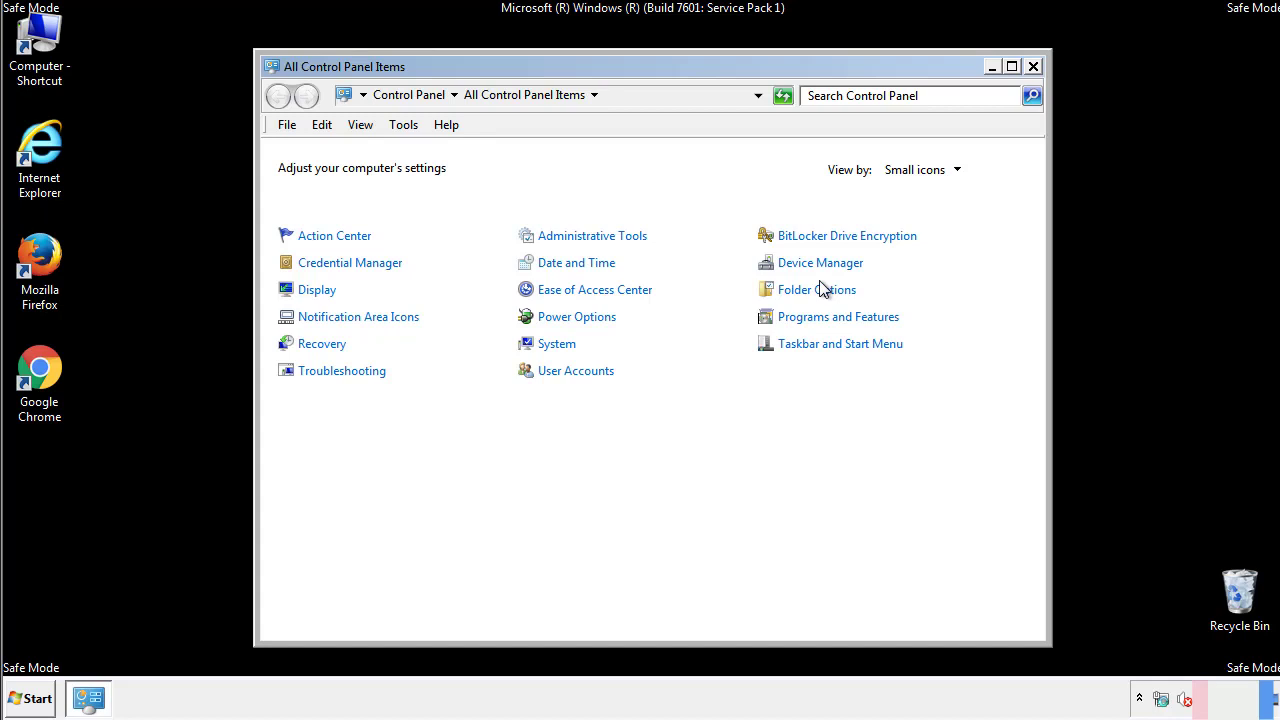
click(820, 291)
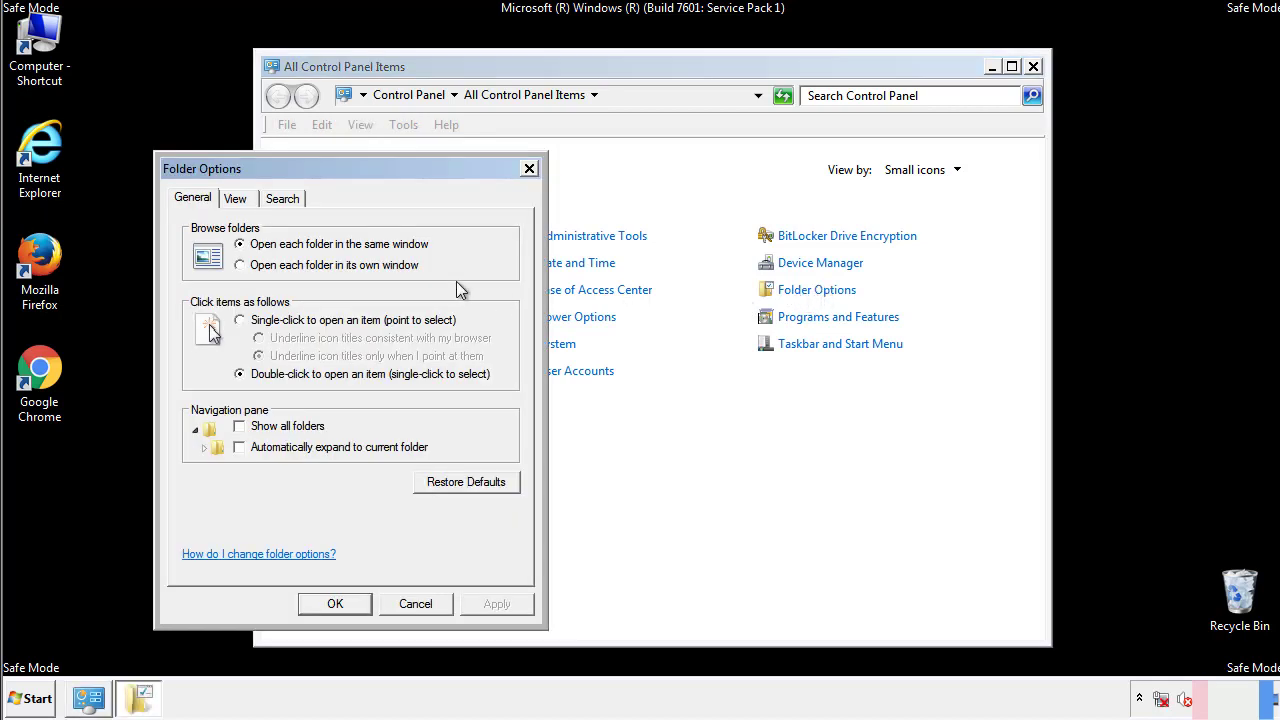
click(236, 199)
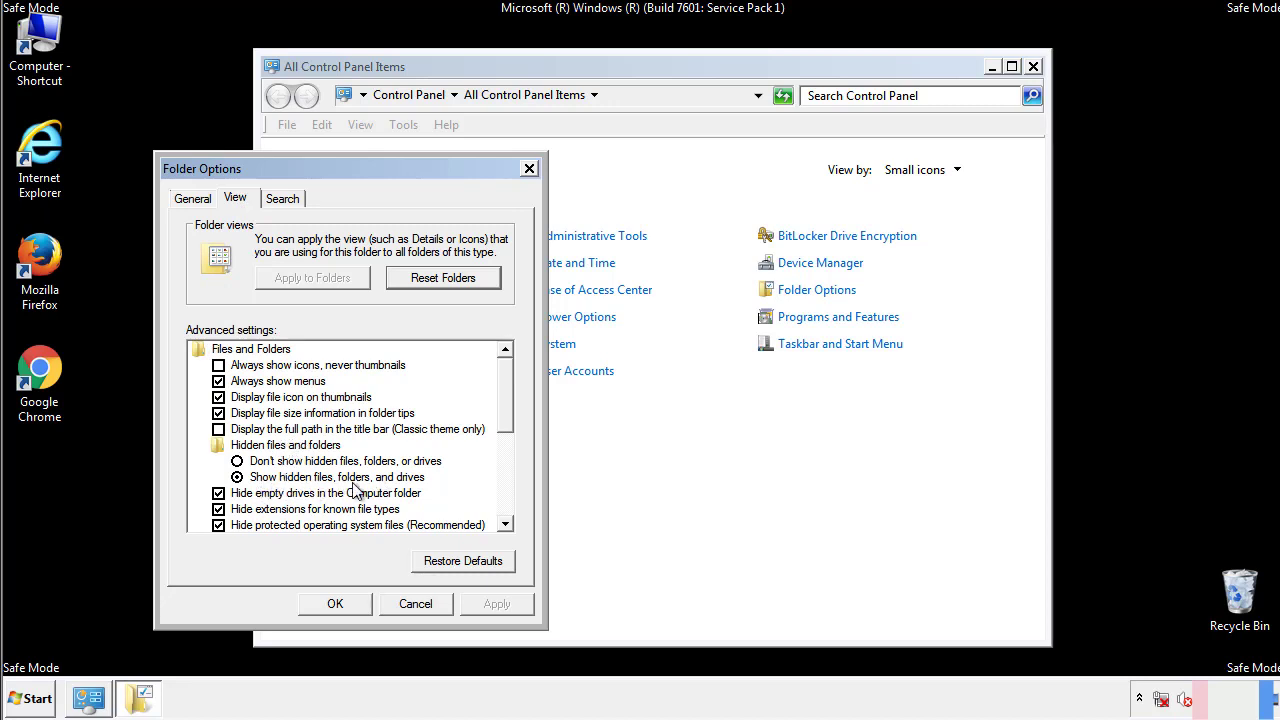
click(345, 601)
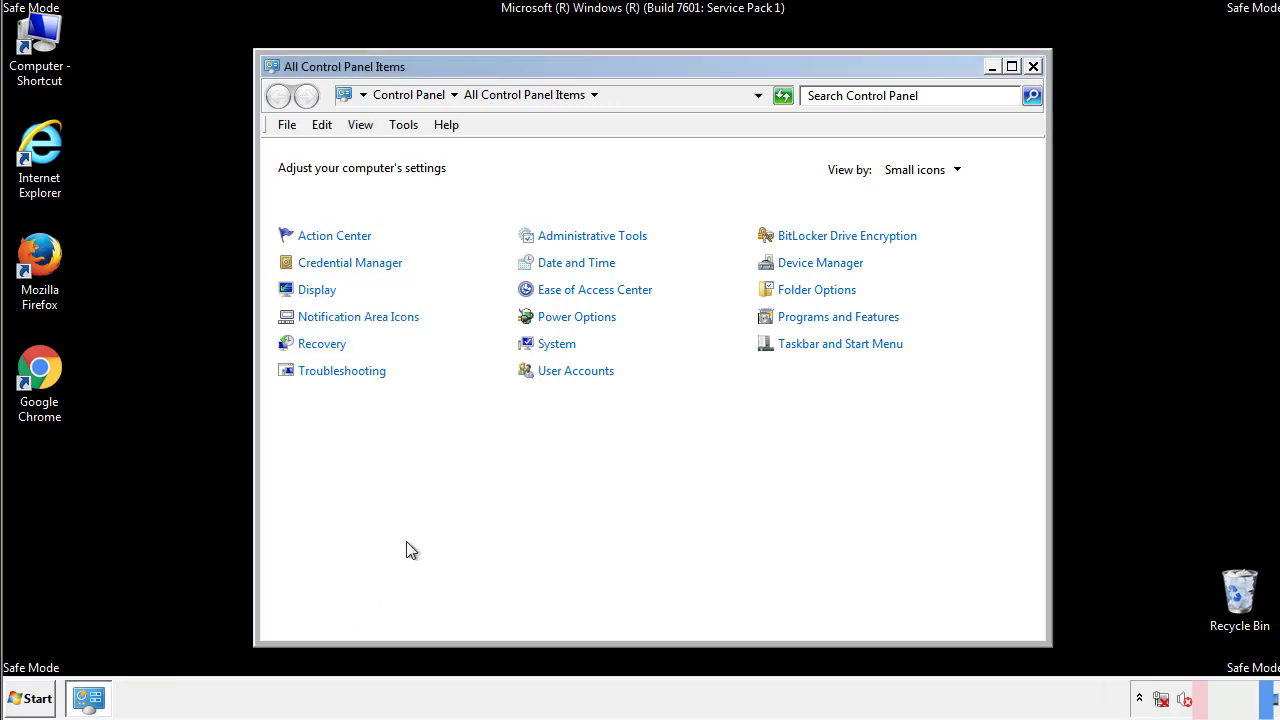
click(1033, 66)
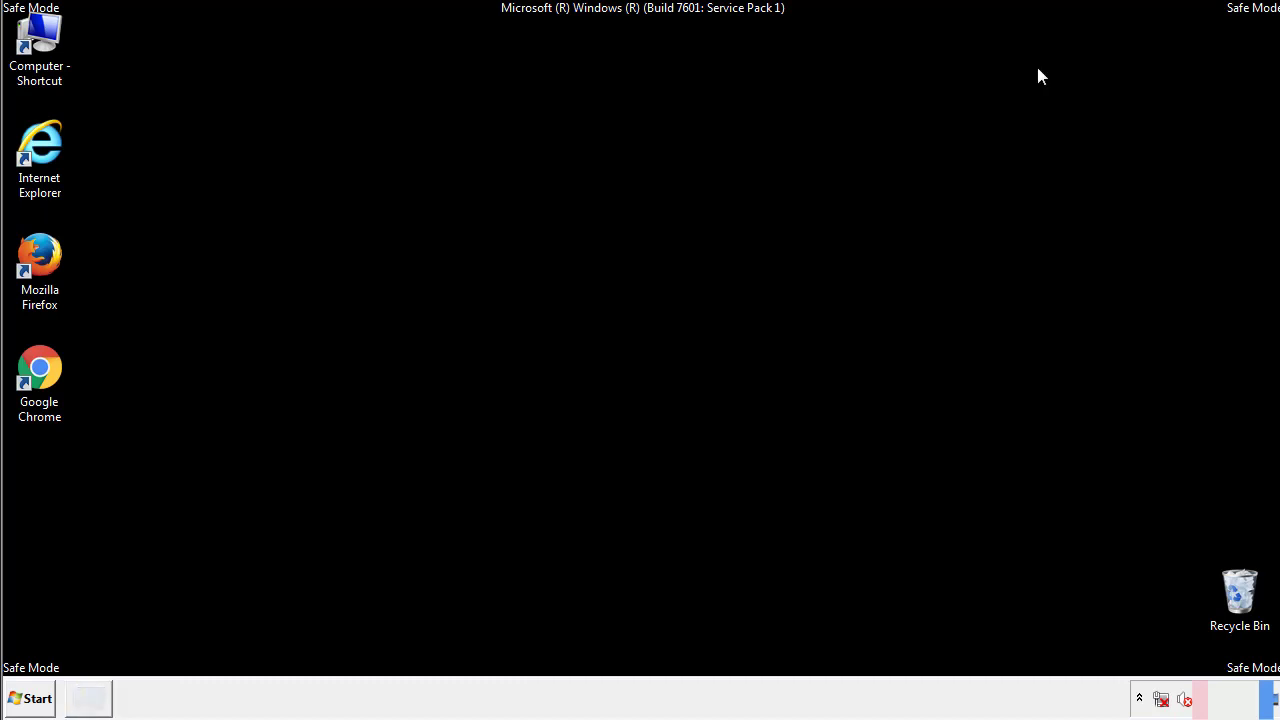
Step: Browse from Computer to the folder C:\Windows\System32\drivers\etc
double_click(52, 35)
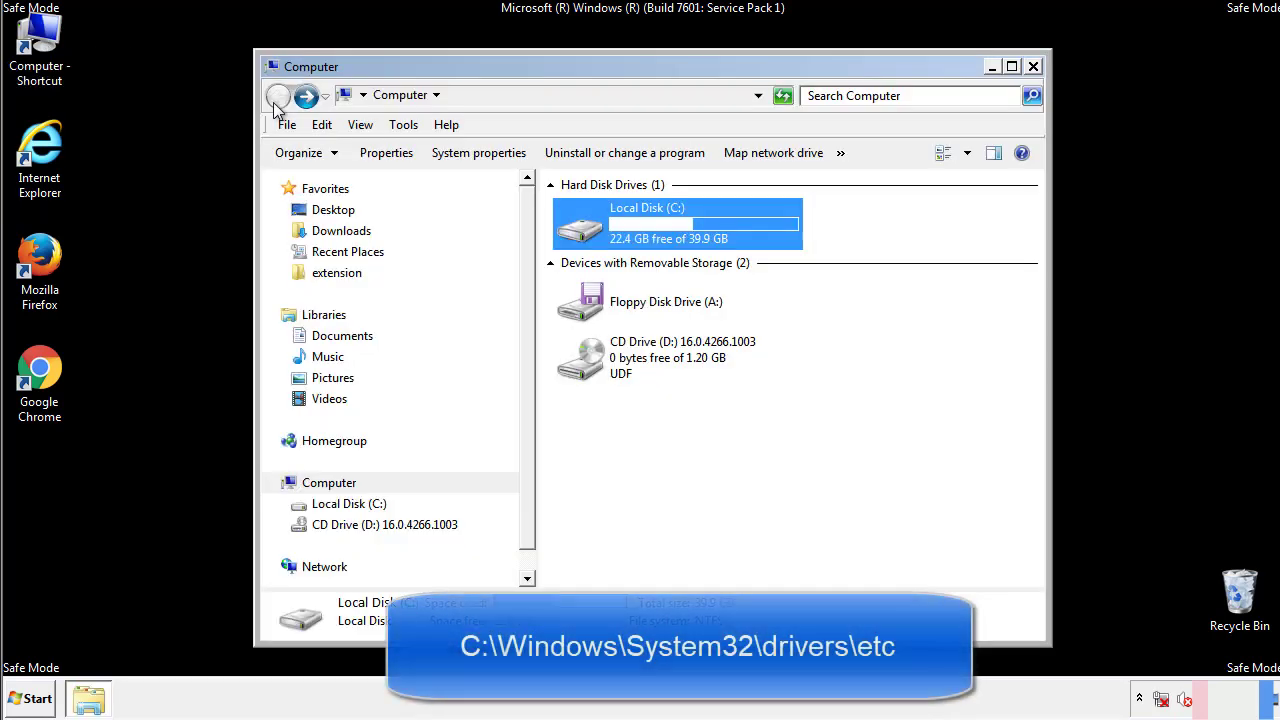
double_click(576, 226)
click(584, 368)
double_click(584, 368)
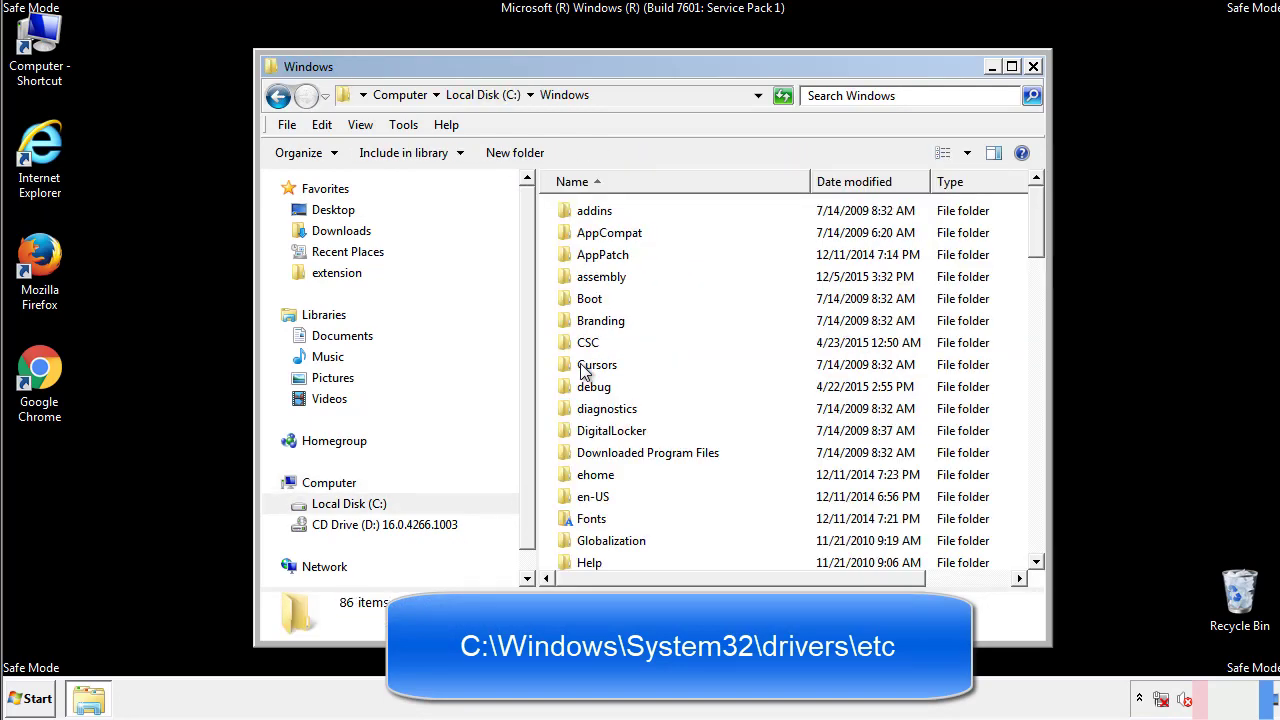
scroll(590, 452, down, 2)
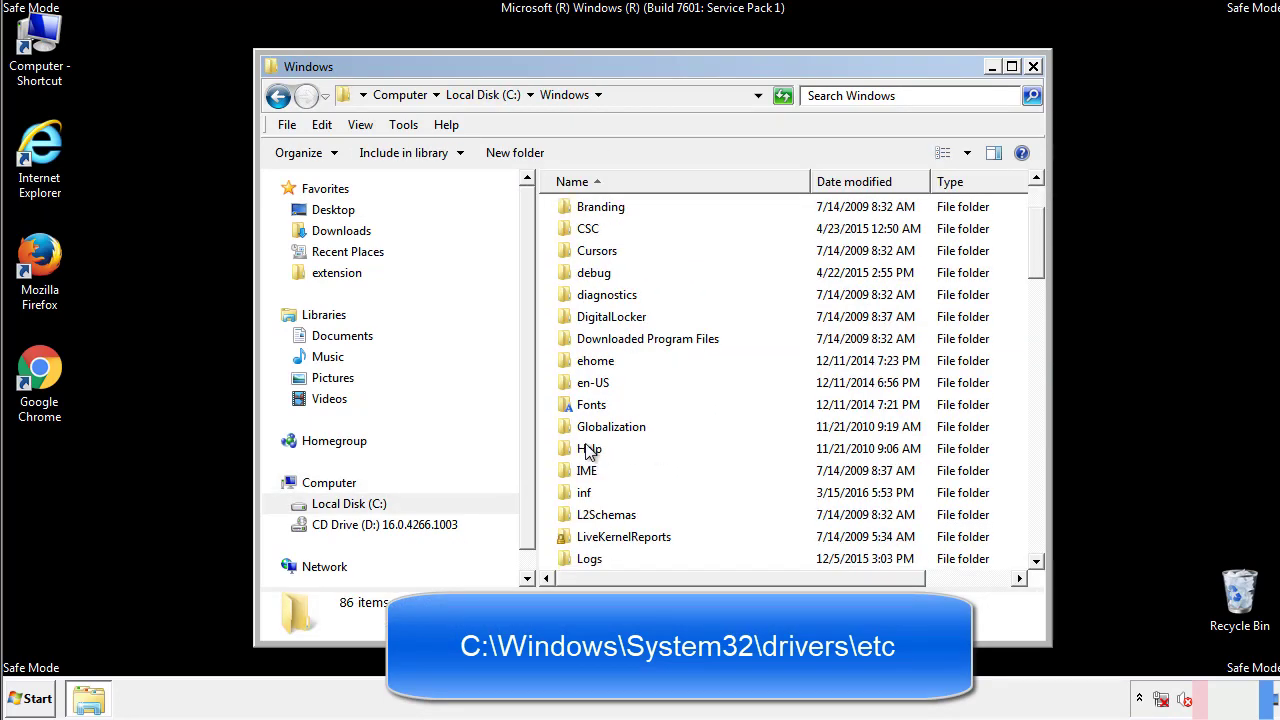
scroll(590, 452, down, 7)
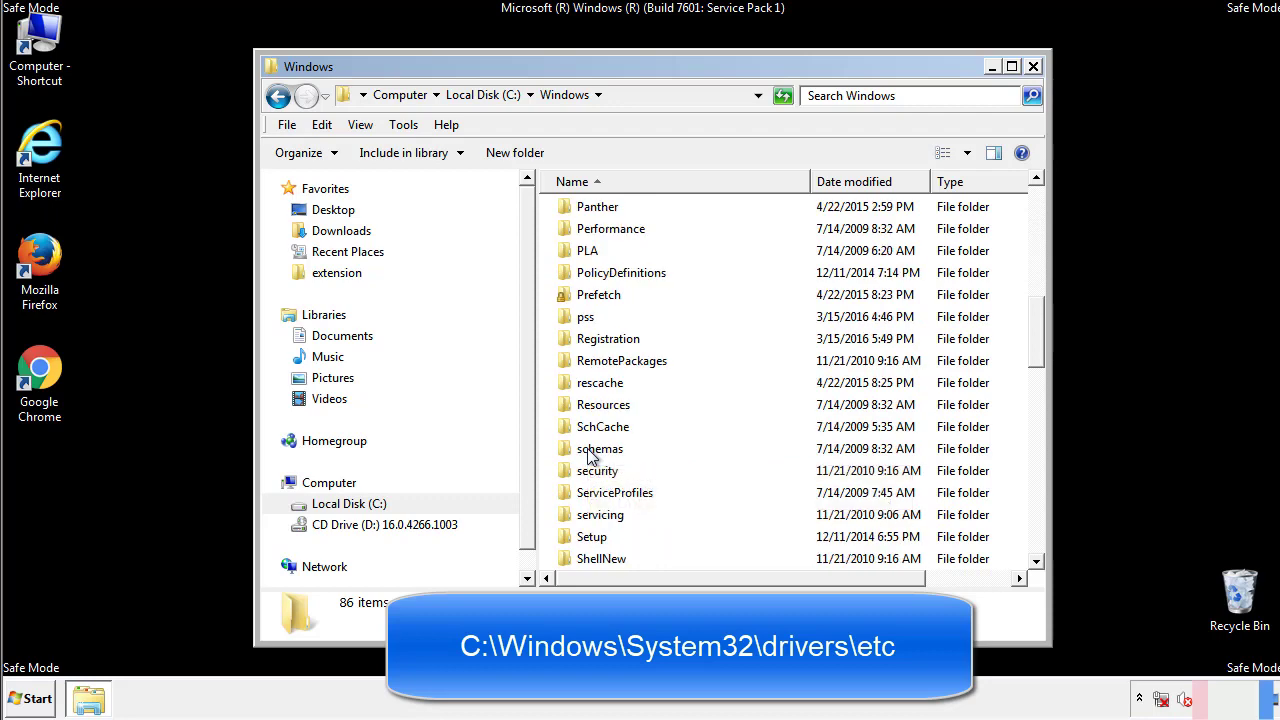
scroll(590, 455, down, 2)
double_click(606, 514)
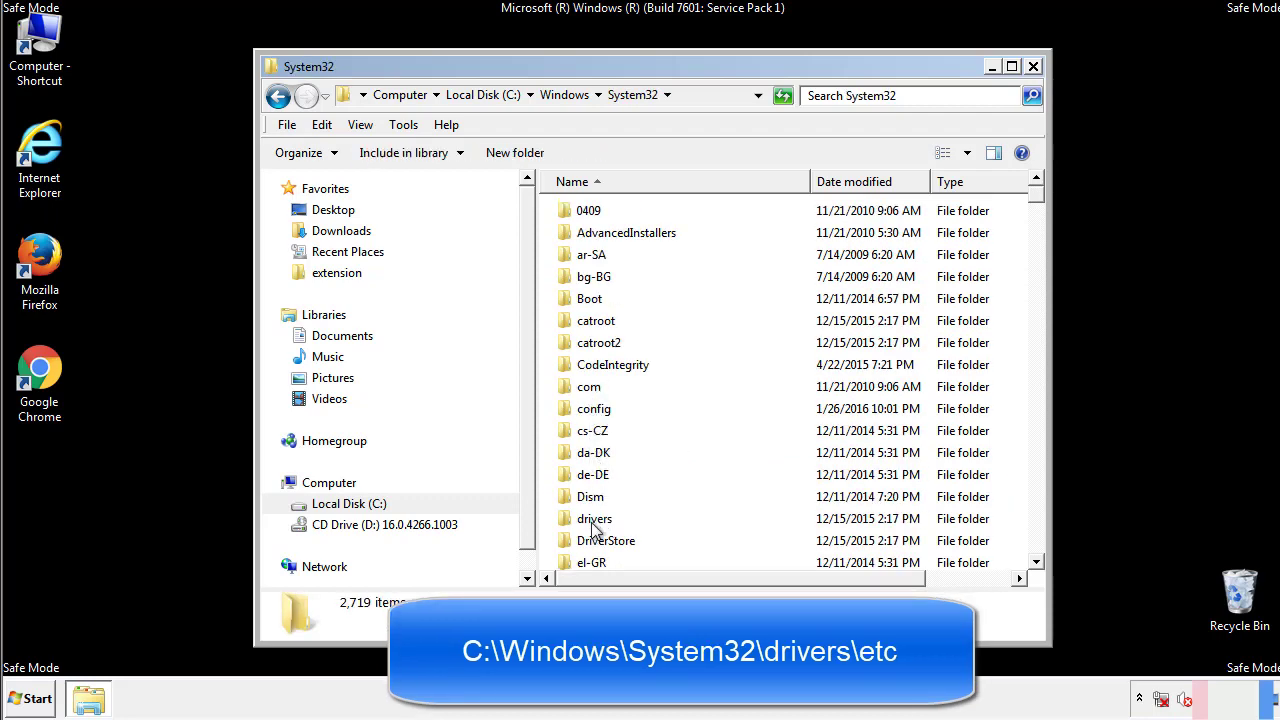
double_click(594, 519)
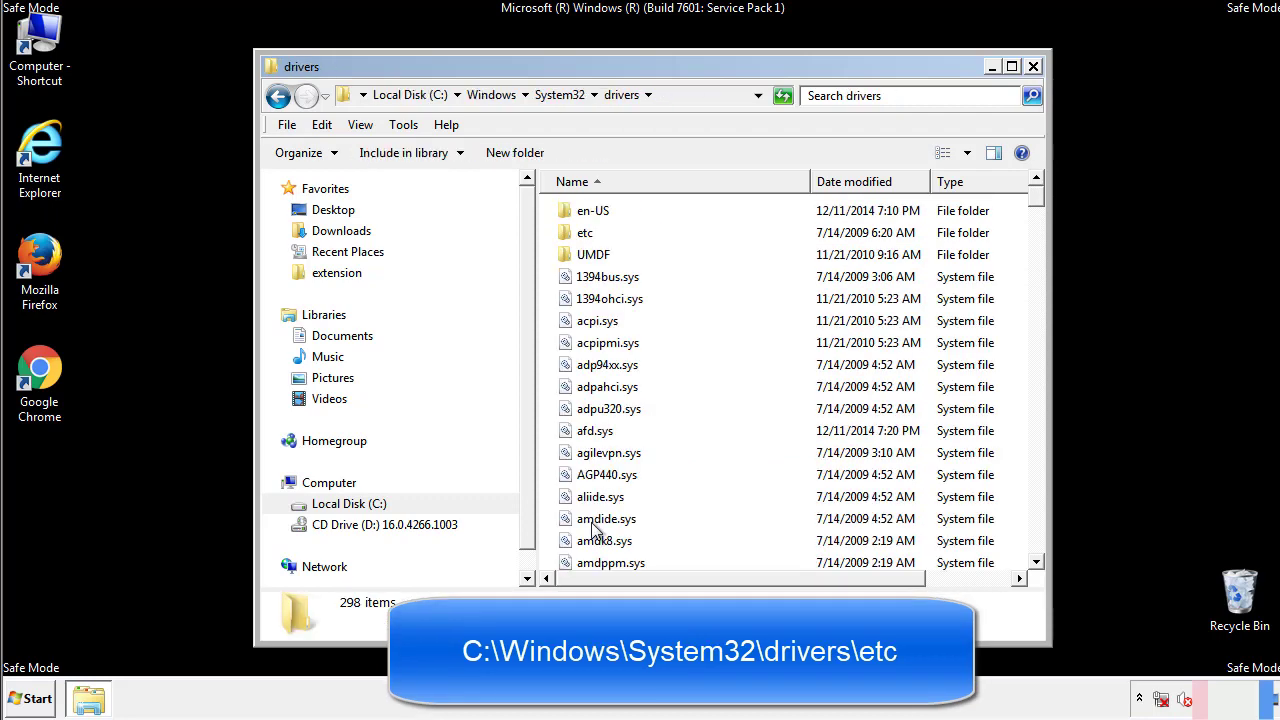
double_click(575, 238)
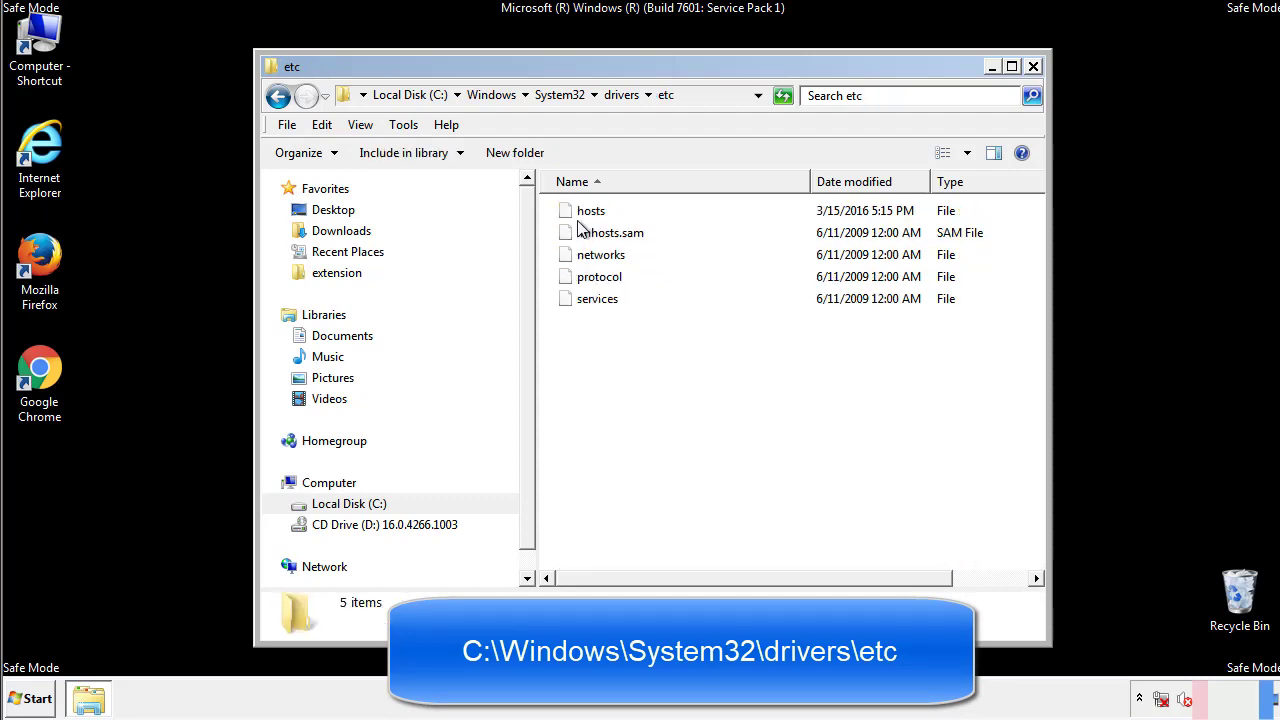
Step: Open the hosts file in Notepad and move its window so the whole text is visible
double_click(581, 214)
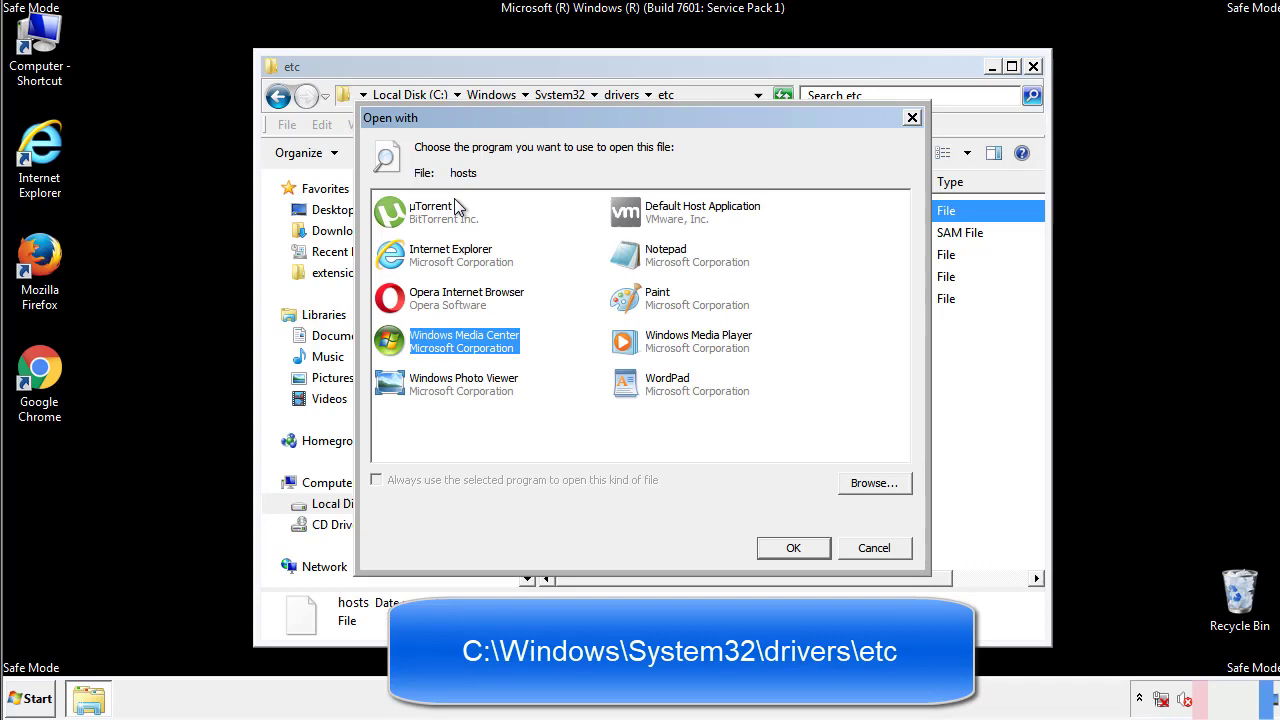
click(648, 262)
click(789, 545)
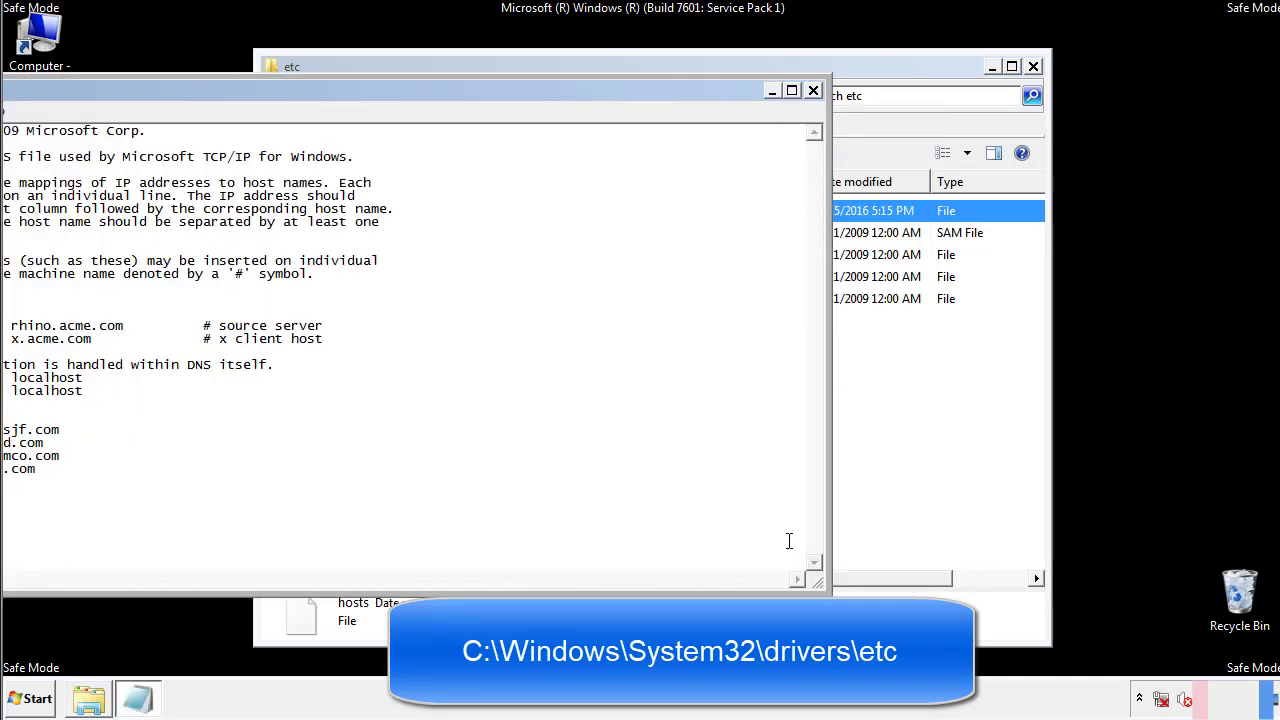
drag(523, 90, 814, 109)
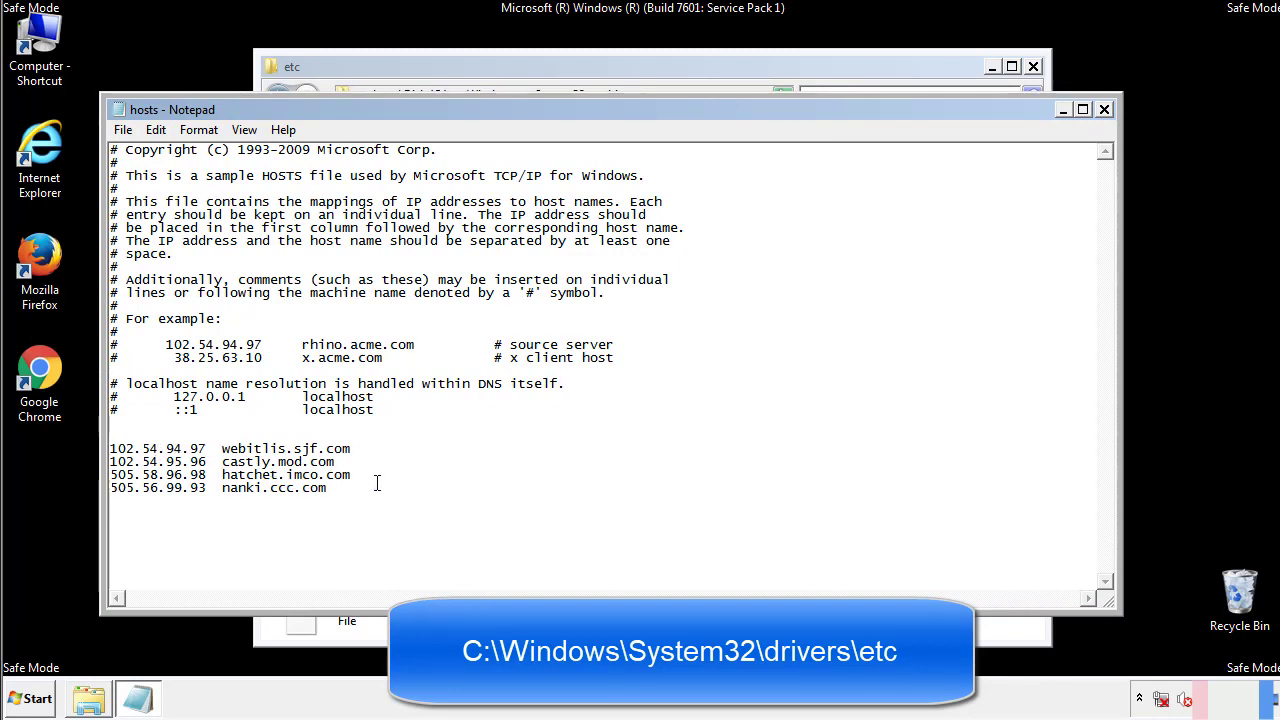
Step: Delete the four host entries from webitlis.sjf.com to nanki.ccc.com, save the hosts file, and close the etc folder
drag(357, 490, 110, 448)
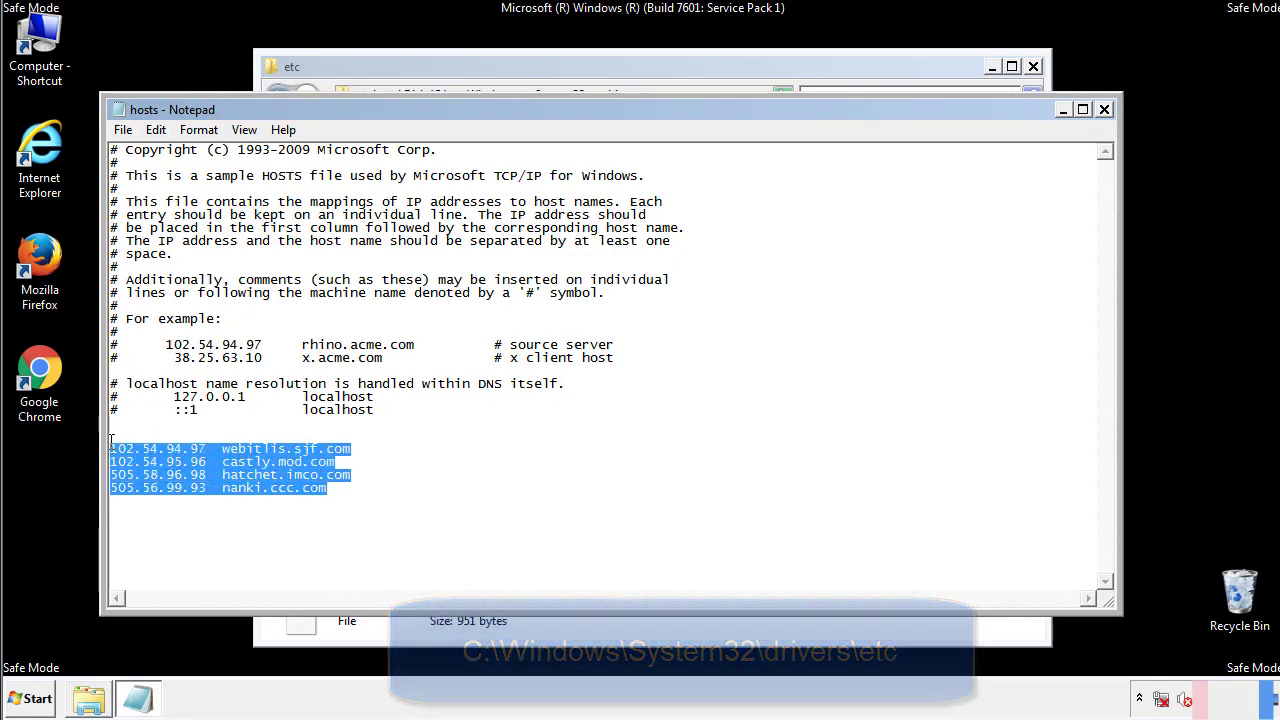
key(Delete)
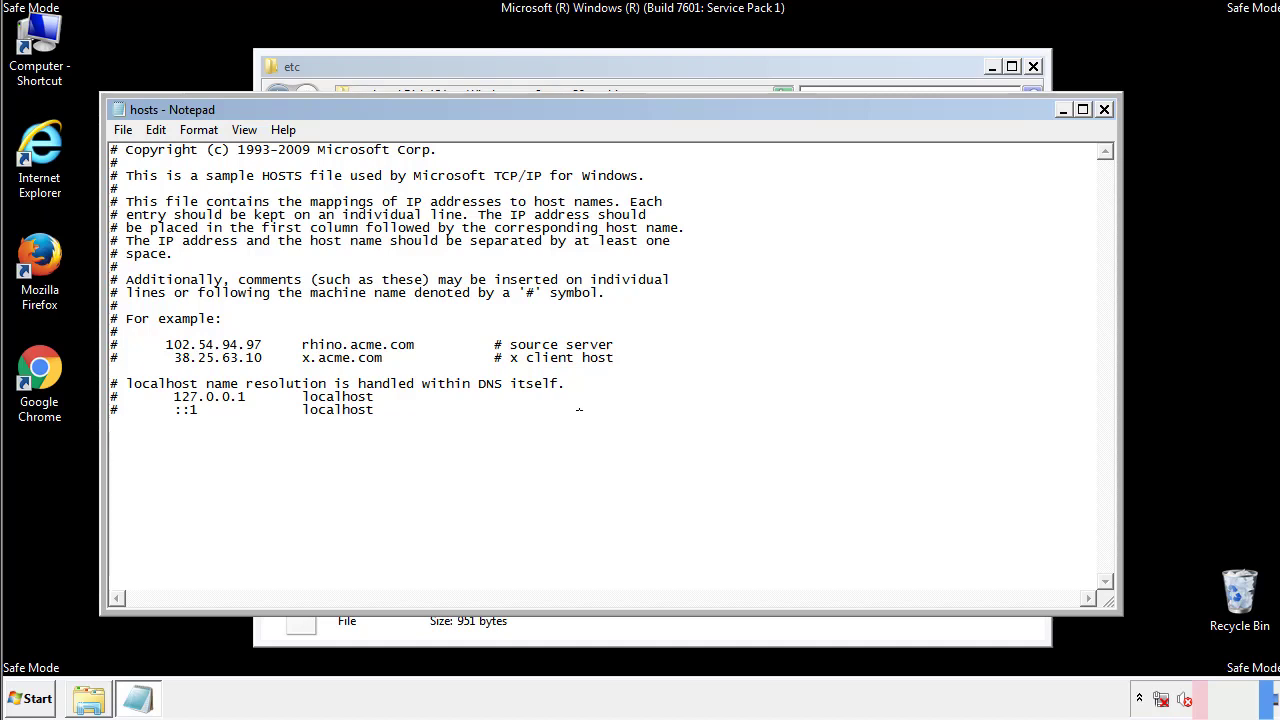
click(1105, 110)
click(566, 366)
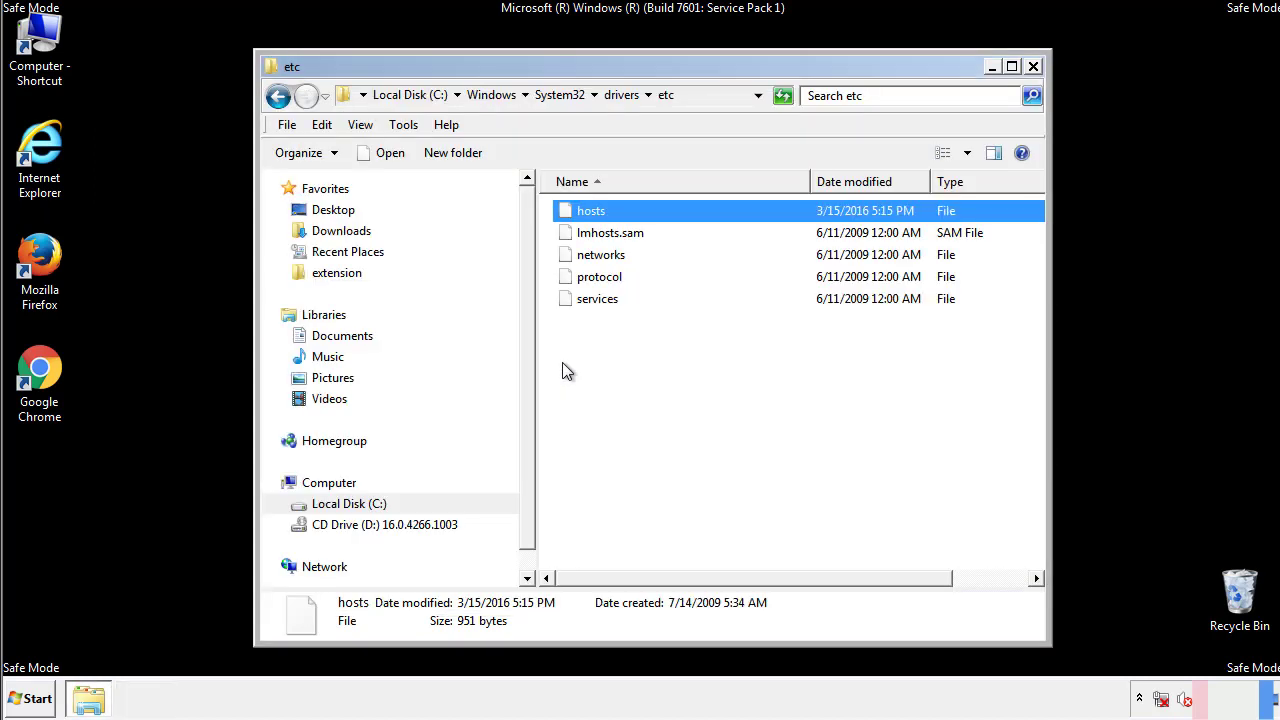
click(562, 371)
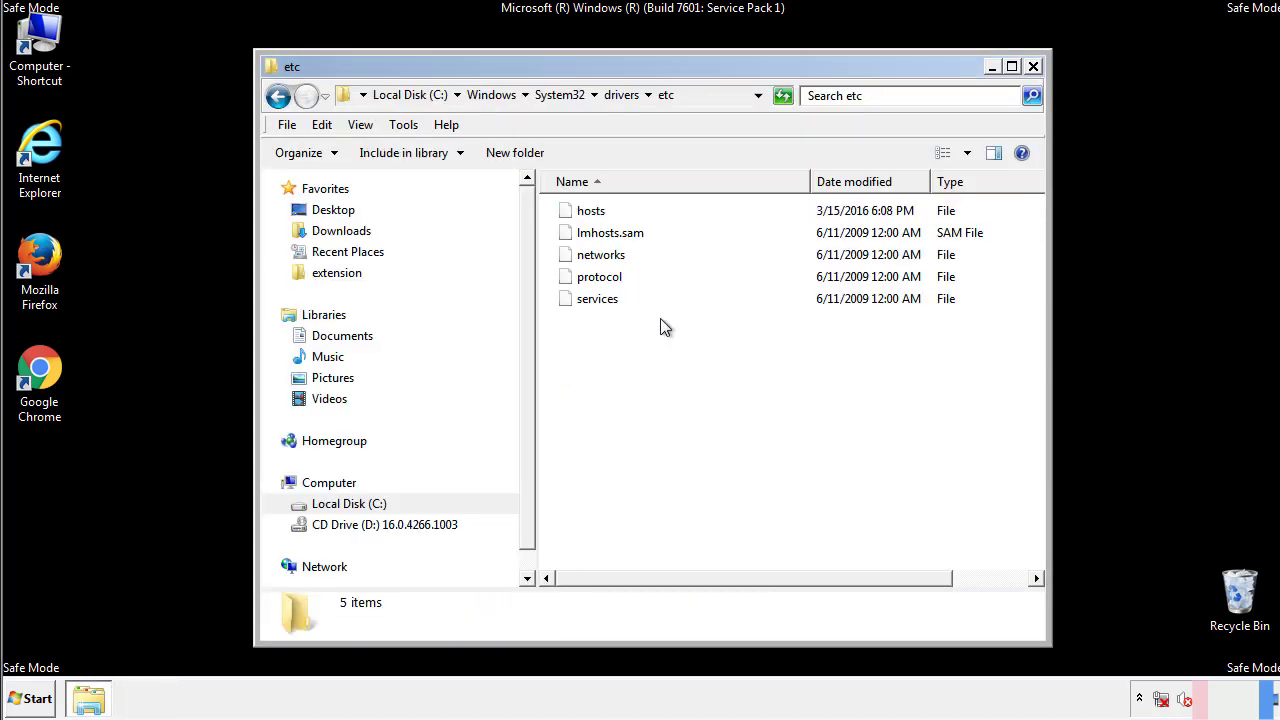
click(1033, 67)
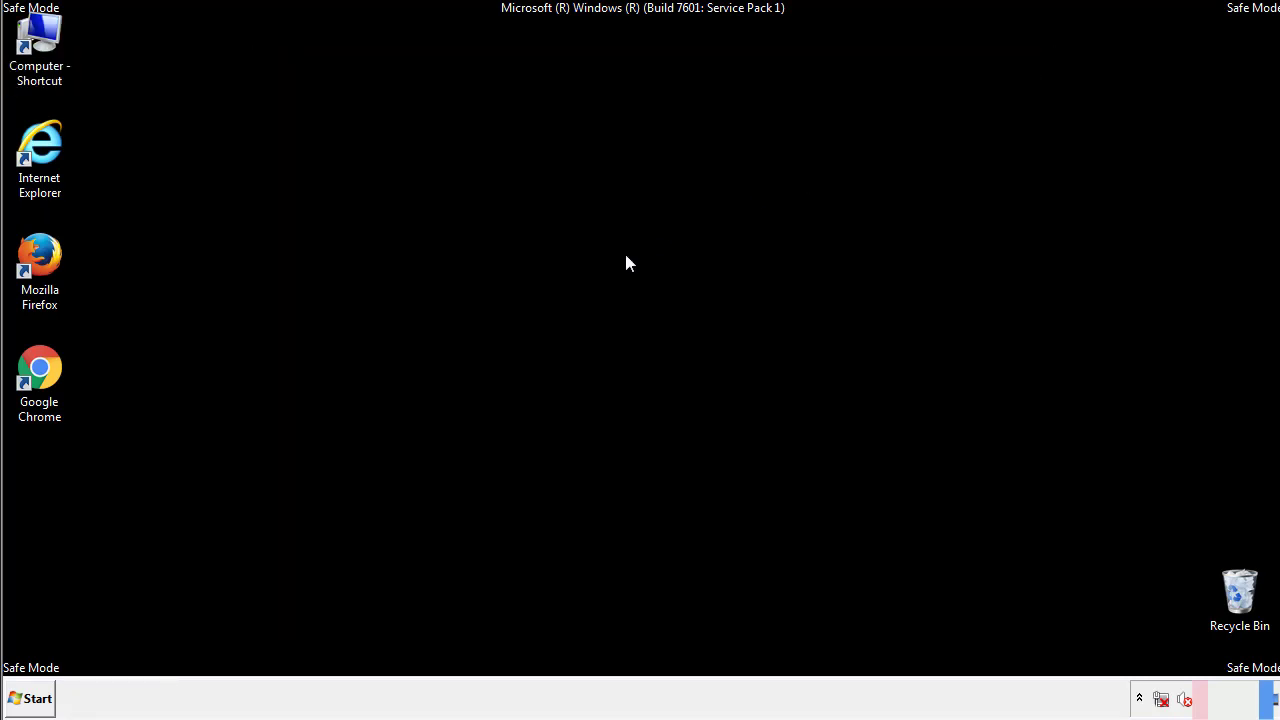
Step: Open the current user's Startup programs folder
click(32, 698)
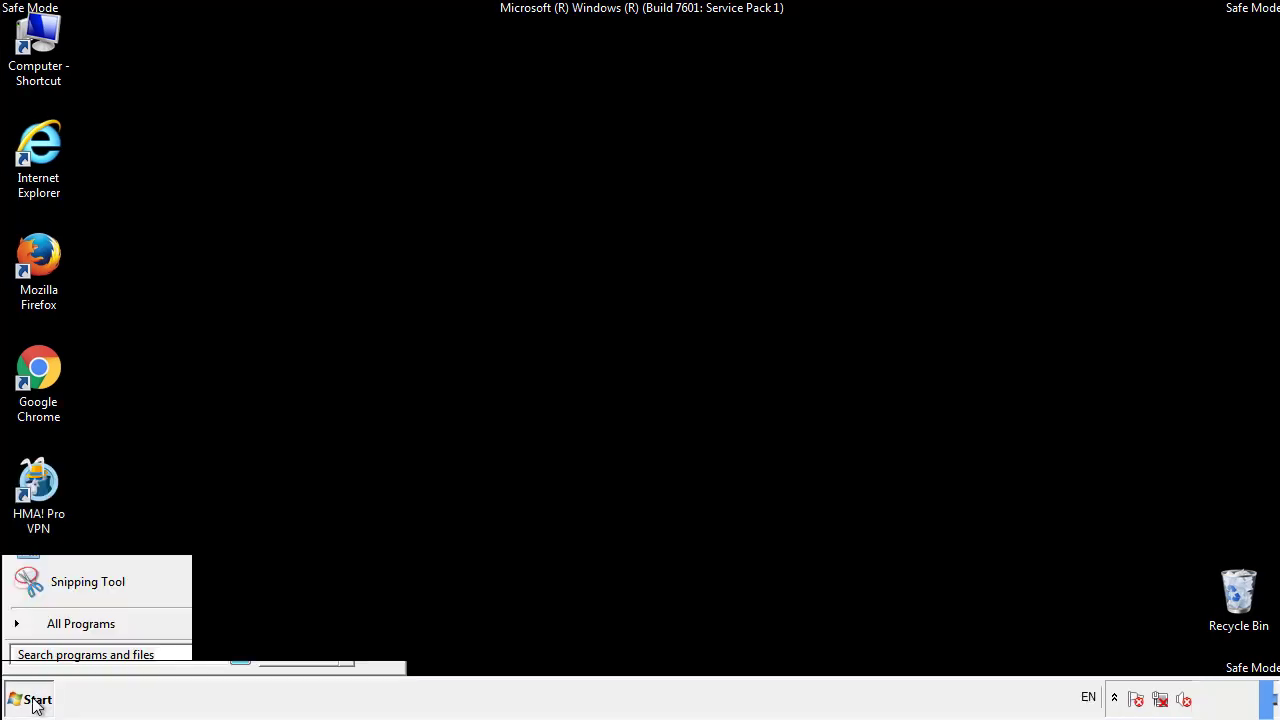
click(57, 628)
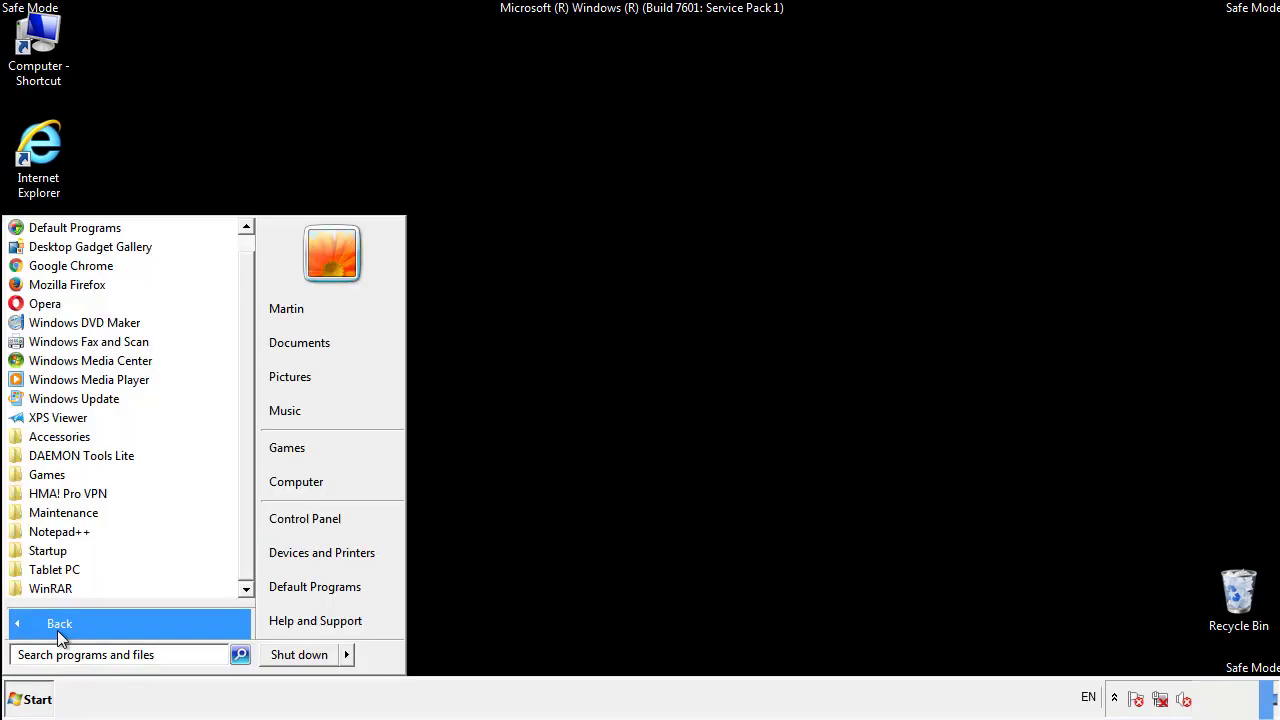
right_click(52, 551)
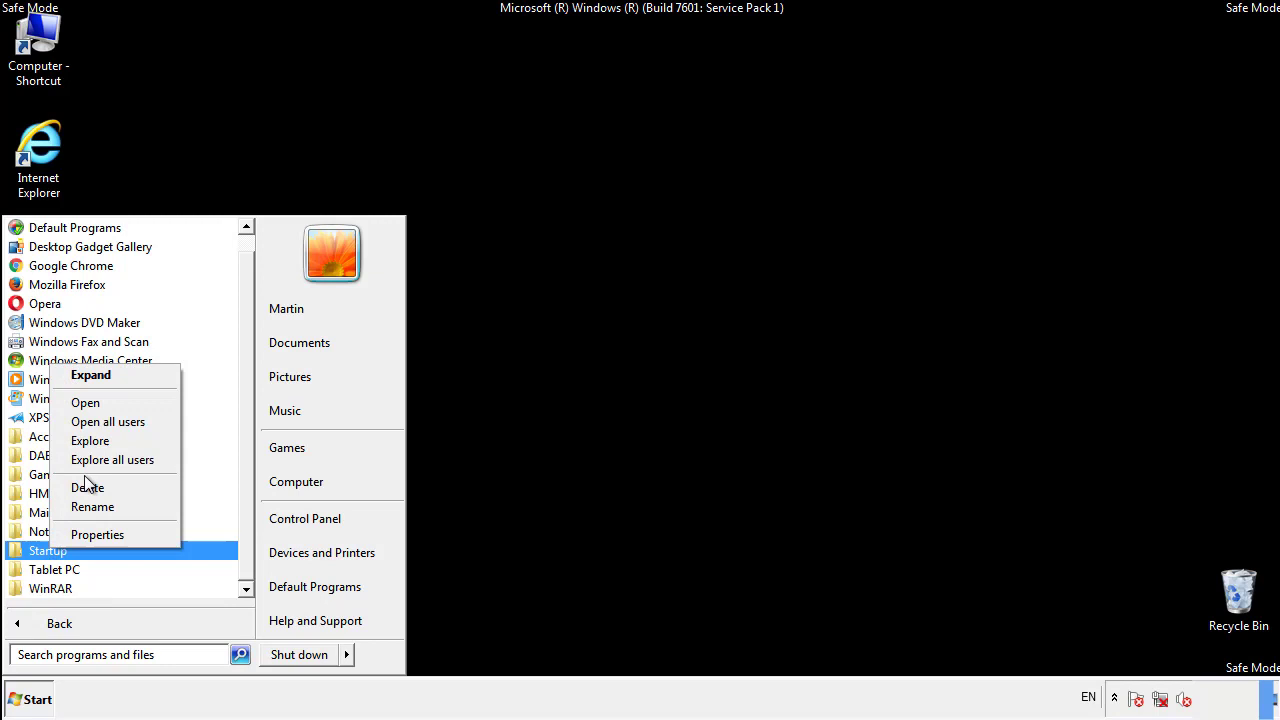
click(96, 401)
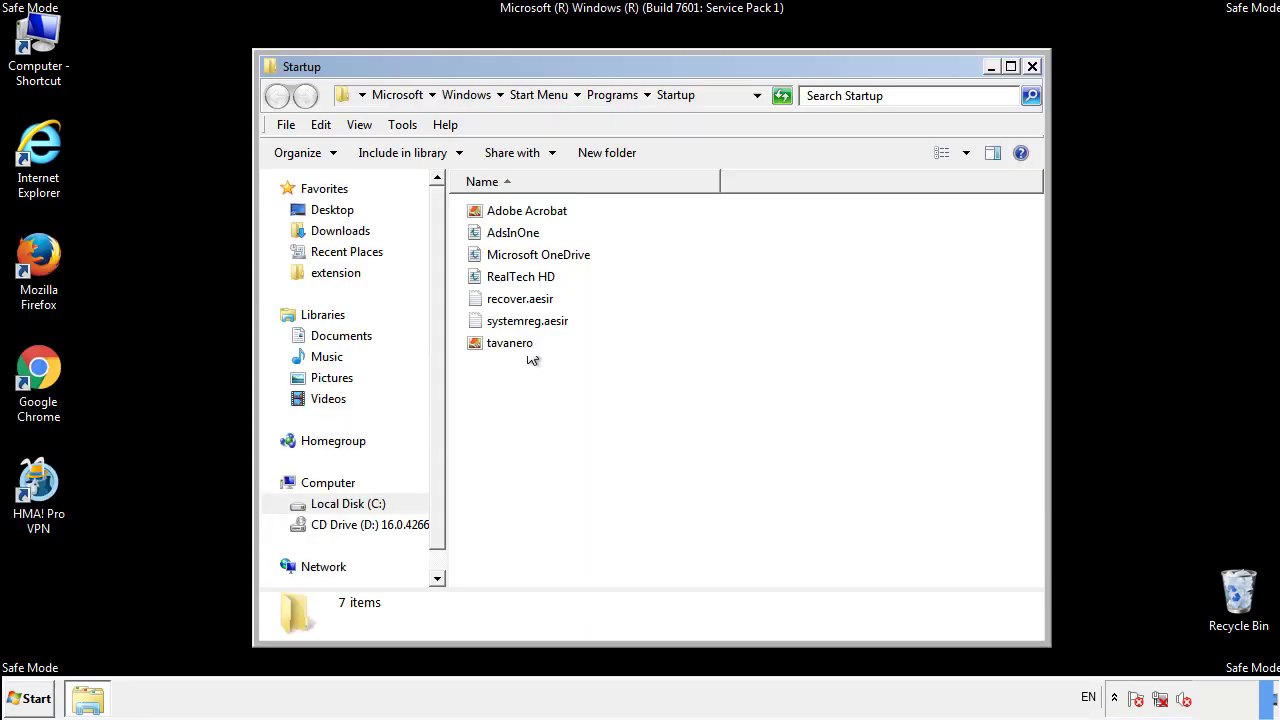
Step: Delete AdsInOne, recover.aesir, systemreg.aesir and tavanero from the Startup folder, moving them to the Recycle Bin, and close the folder
click(521, 236)
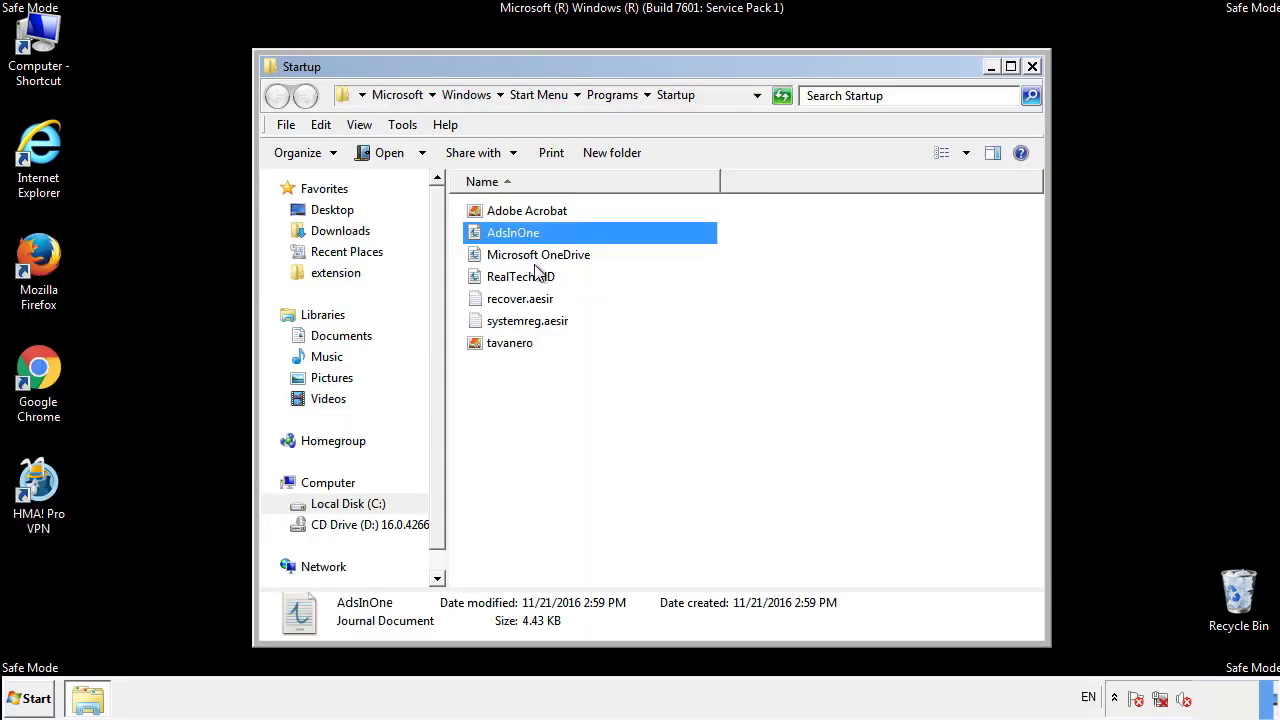
ctrl+click(520, 300)
ctrl+click(530, 322)
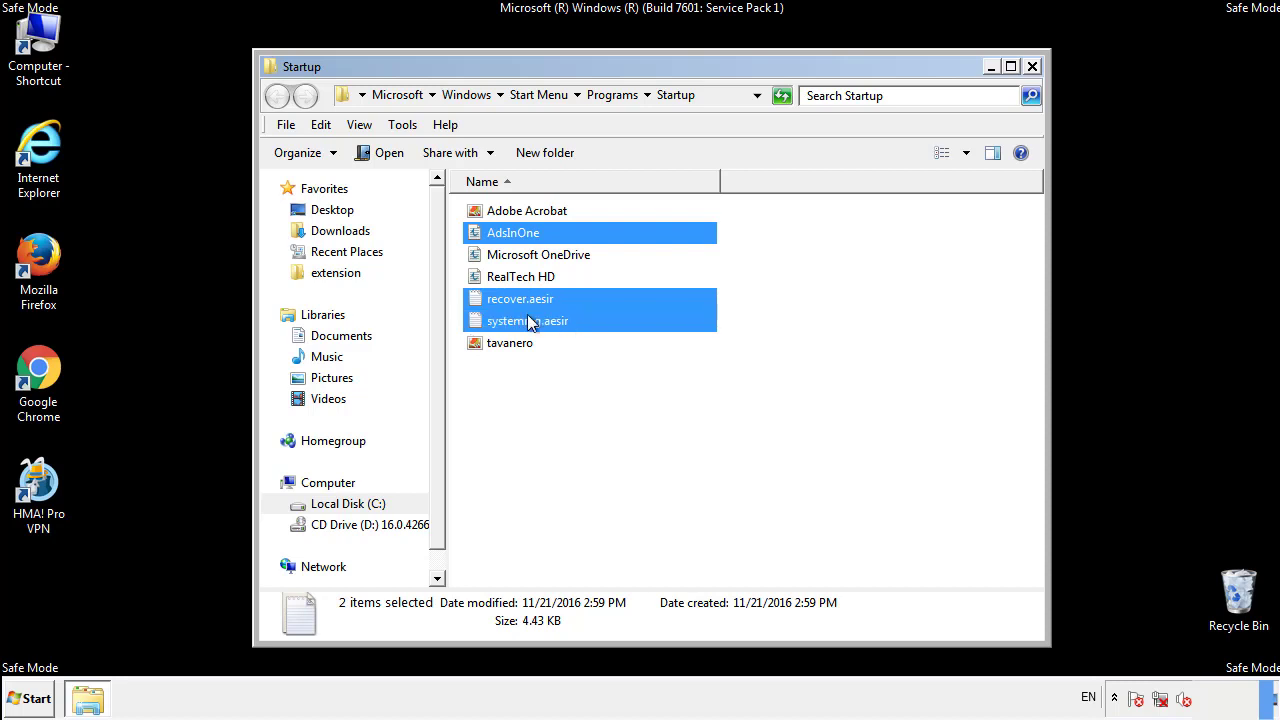
ctrl+click(513, 343)
right_click(506, 344)
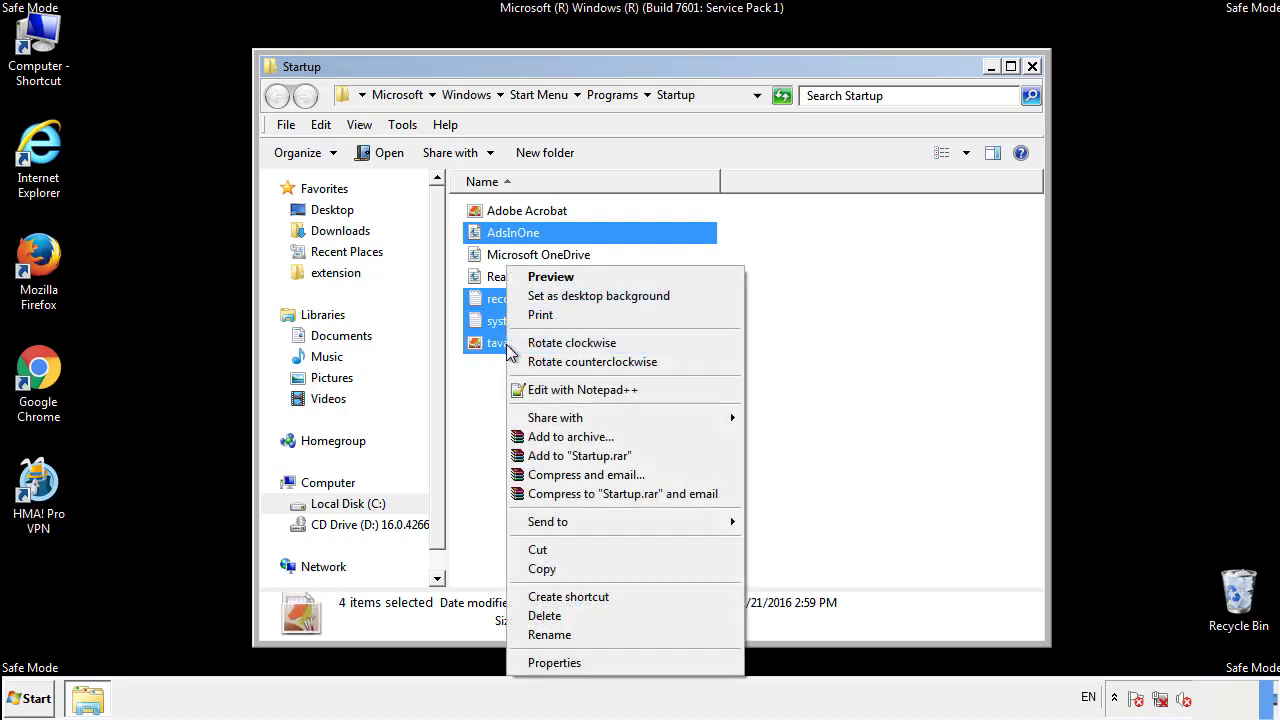
click(544, 615)
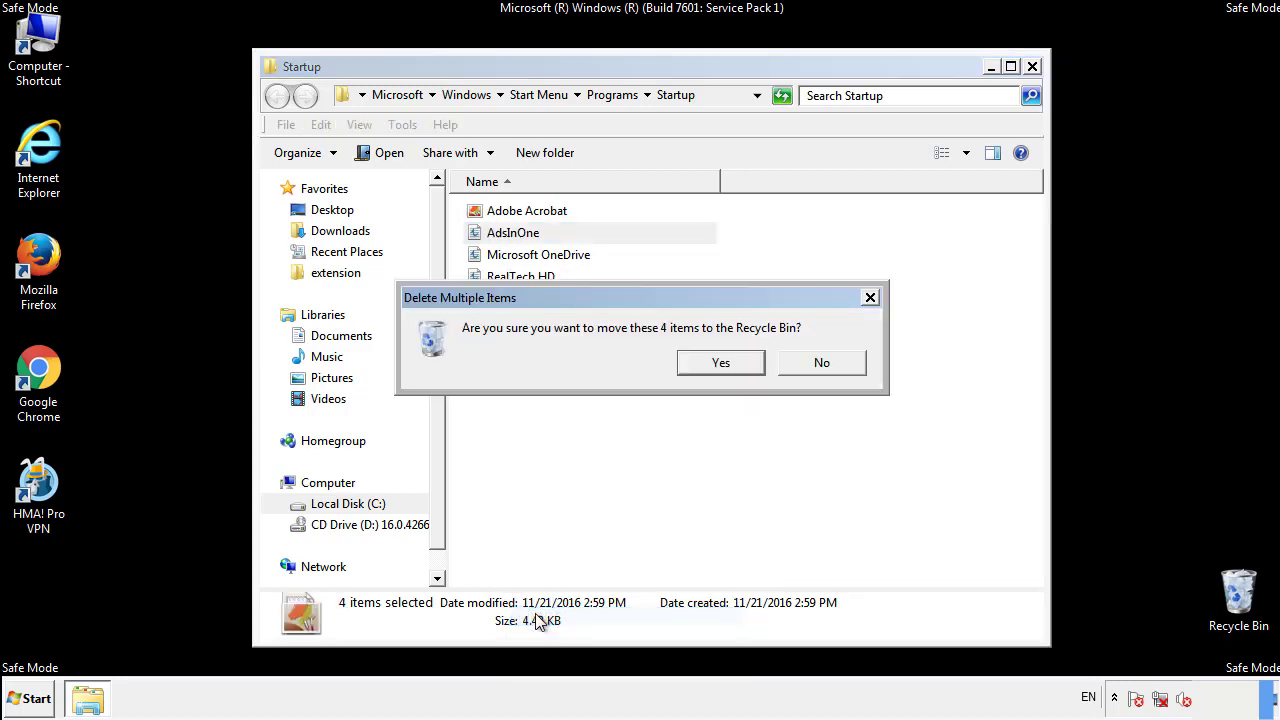
click(706, 365)
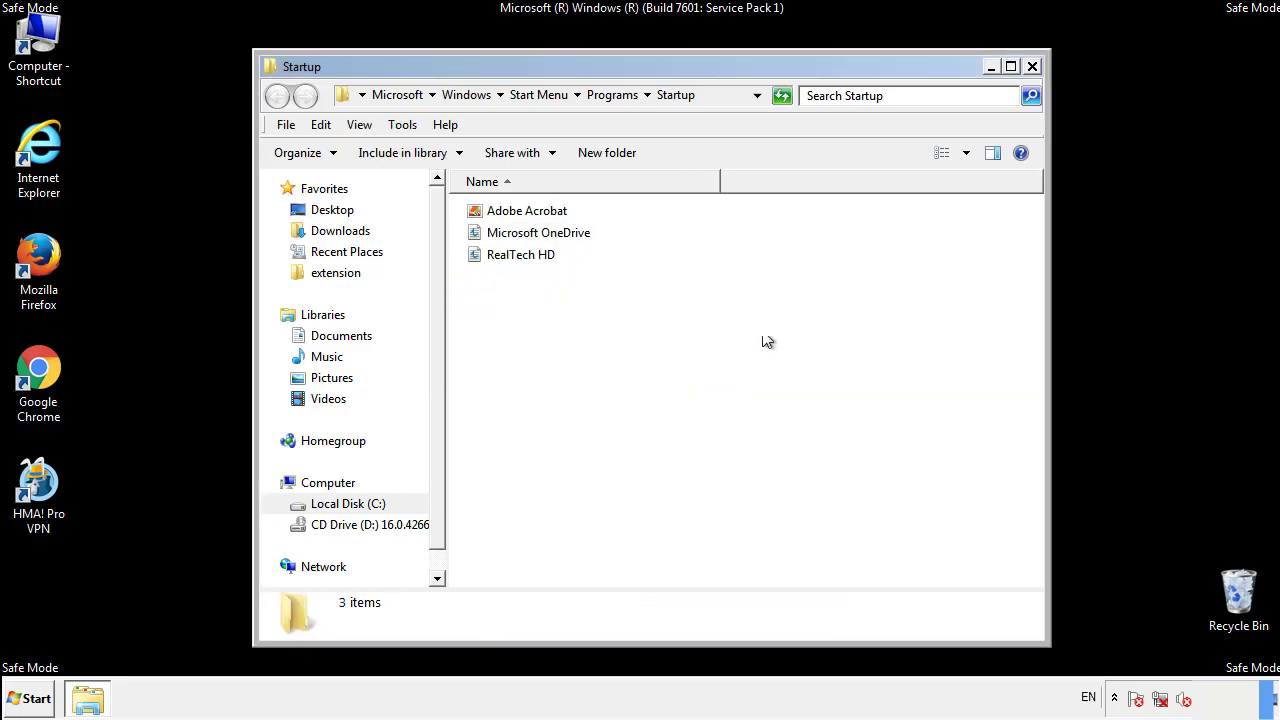
click(1036, 80)
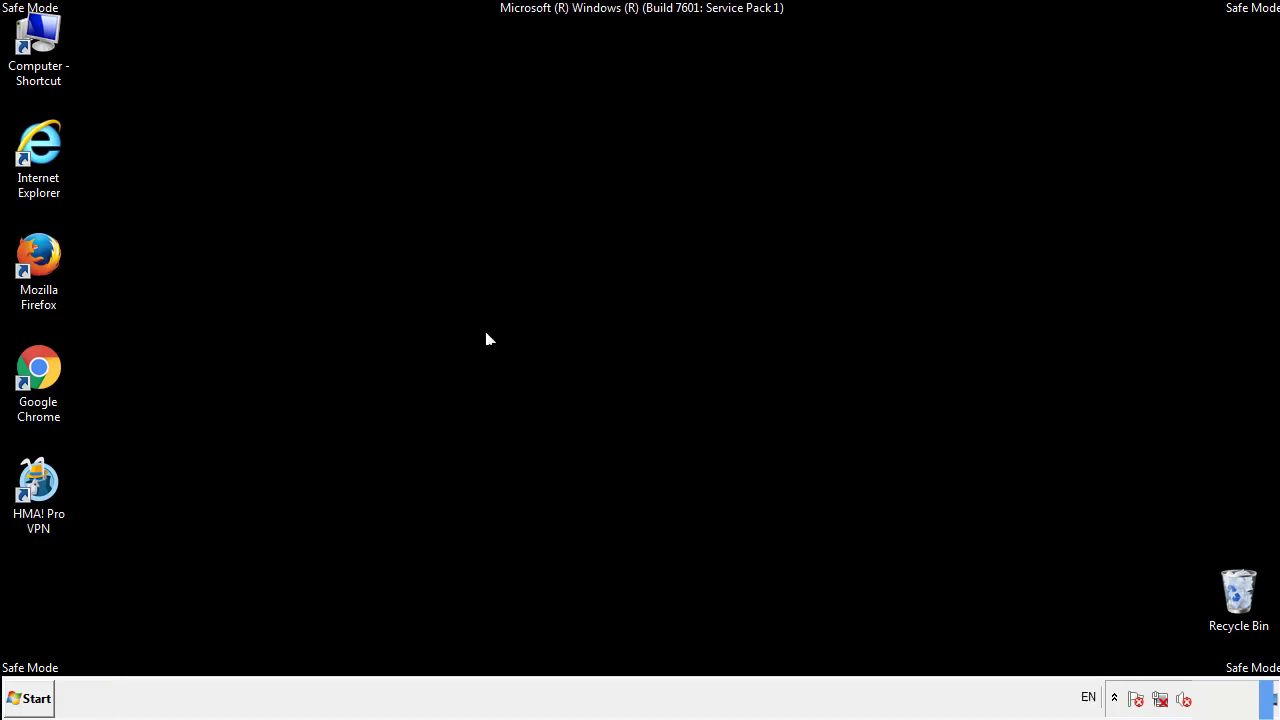
Step: Launch the Registry Editor by running regedit
click(31, 704)
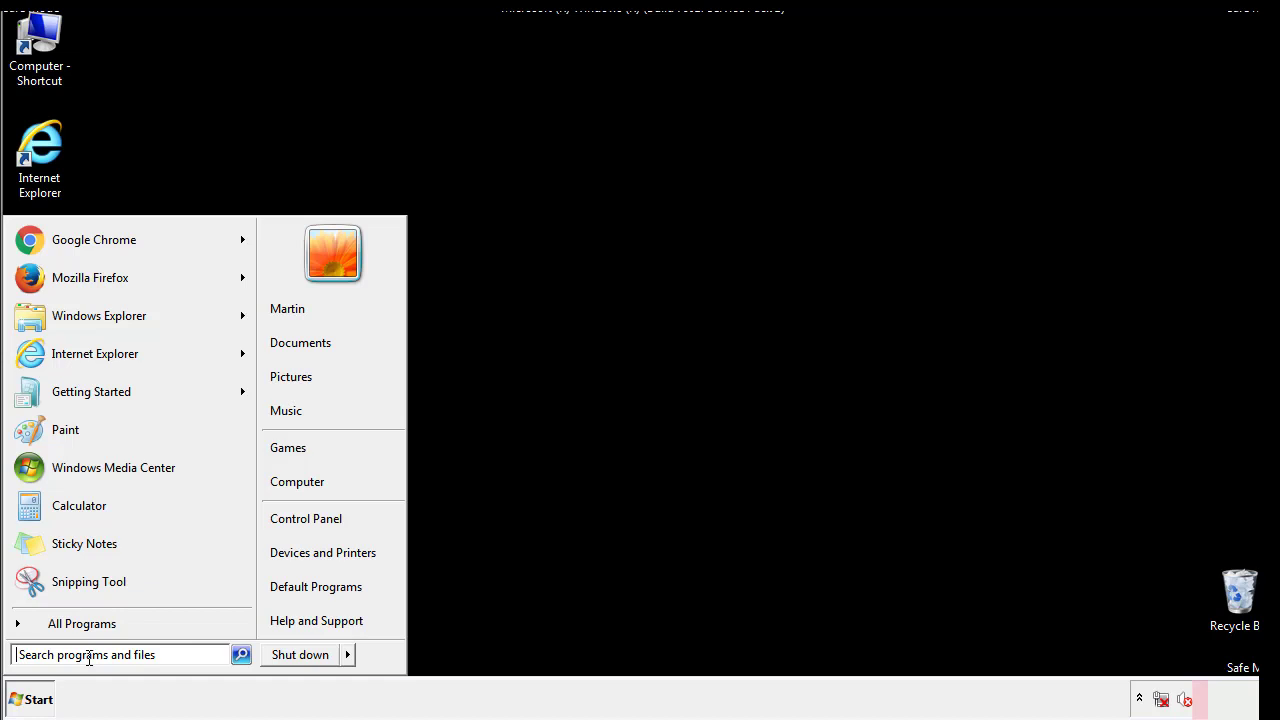
text(reged)
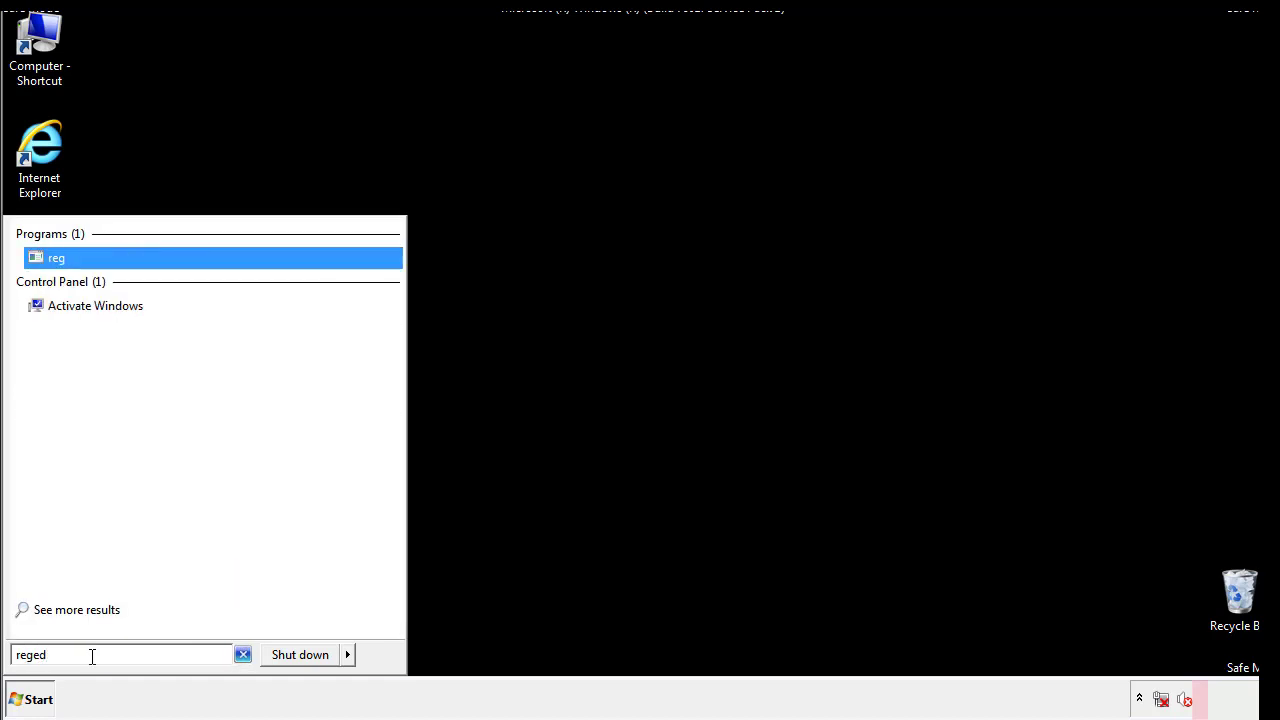
text(it)
key(Return)
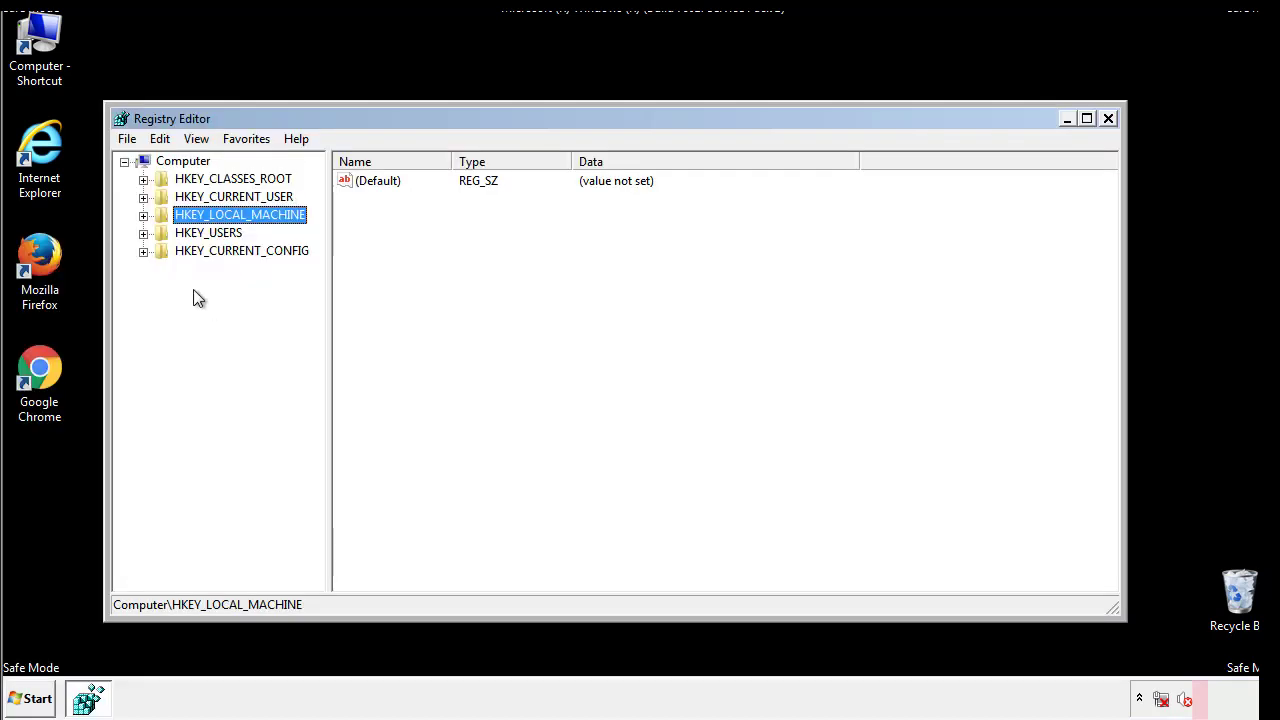
Step: Browse the registry to the key HKEY_LOCAL_MACHINE\SOFTWARE\Microsoft\Windows\CurrentVersion\Run and show its values
click(143, 216)
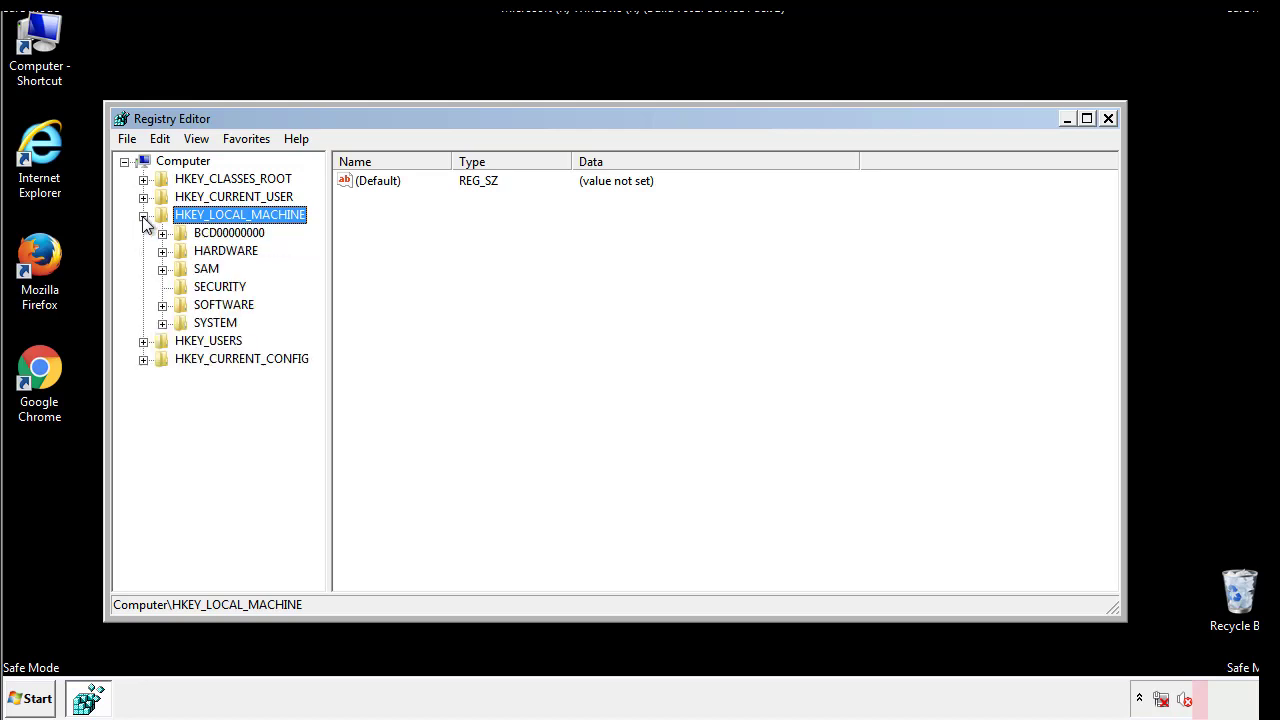
click(162, 305)
drag(315, 295, 317, 331)
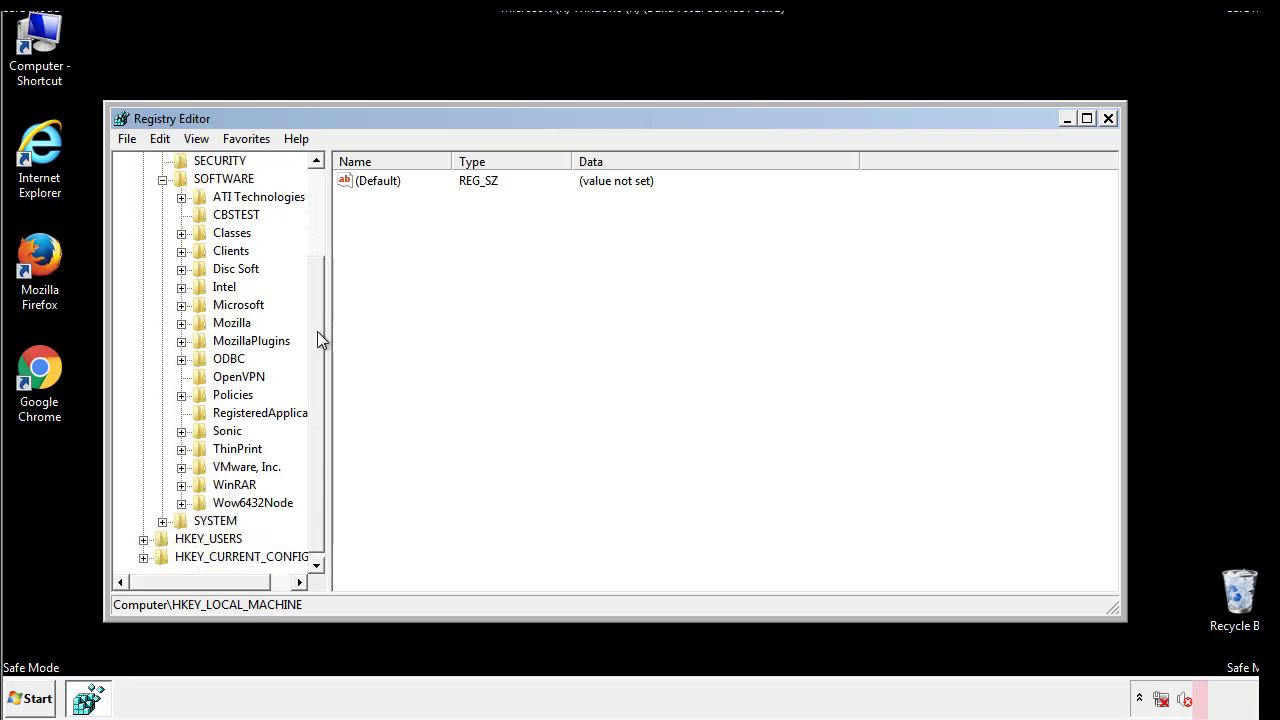
click(181, 305)
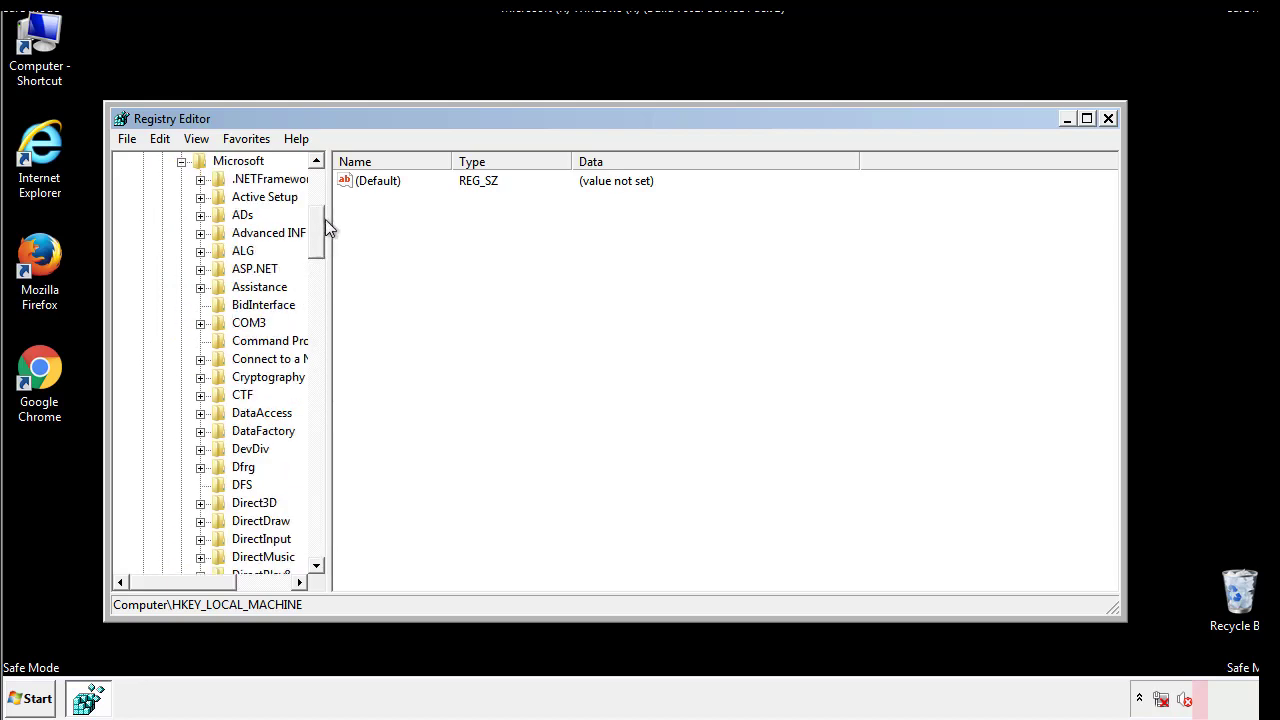
mouse_move(317, 249)
mouse_down()
mouse_move(318, 526)
mouse_move(318, 515)
mouse_up()
click(200, 305)
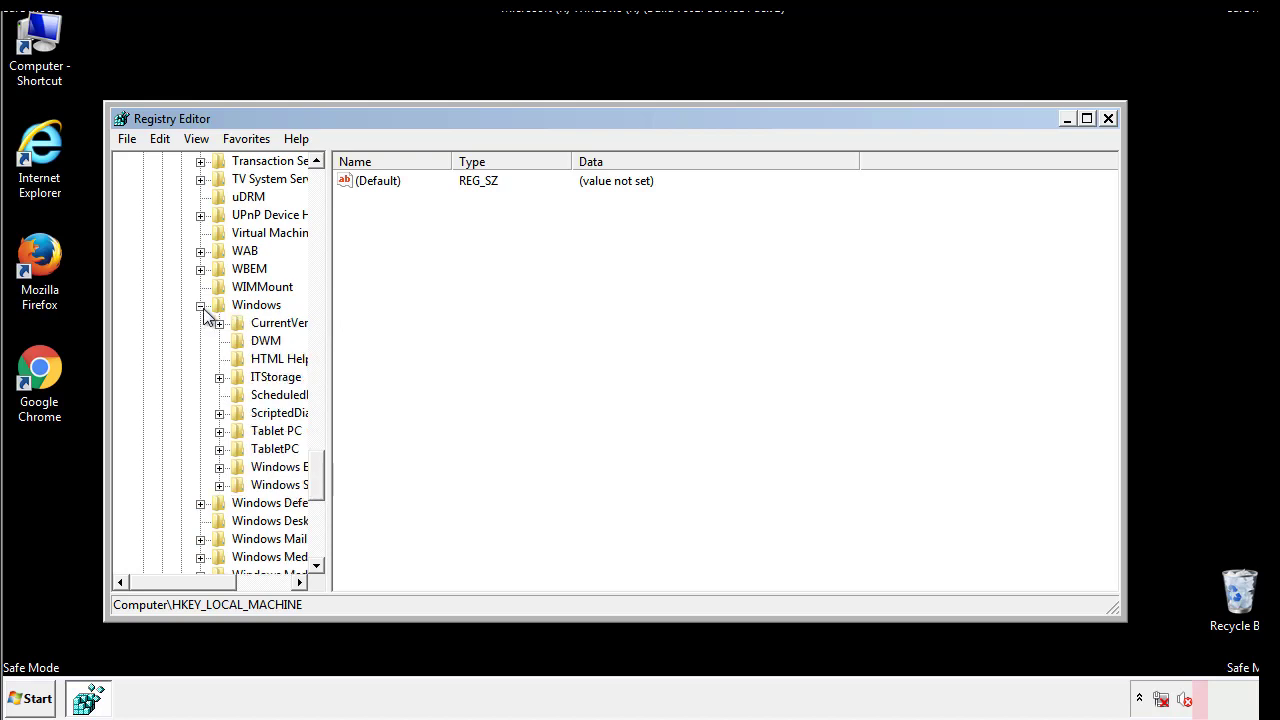
drag(176, 582, 206, 587)
click(165, 323)
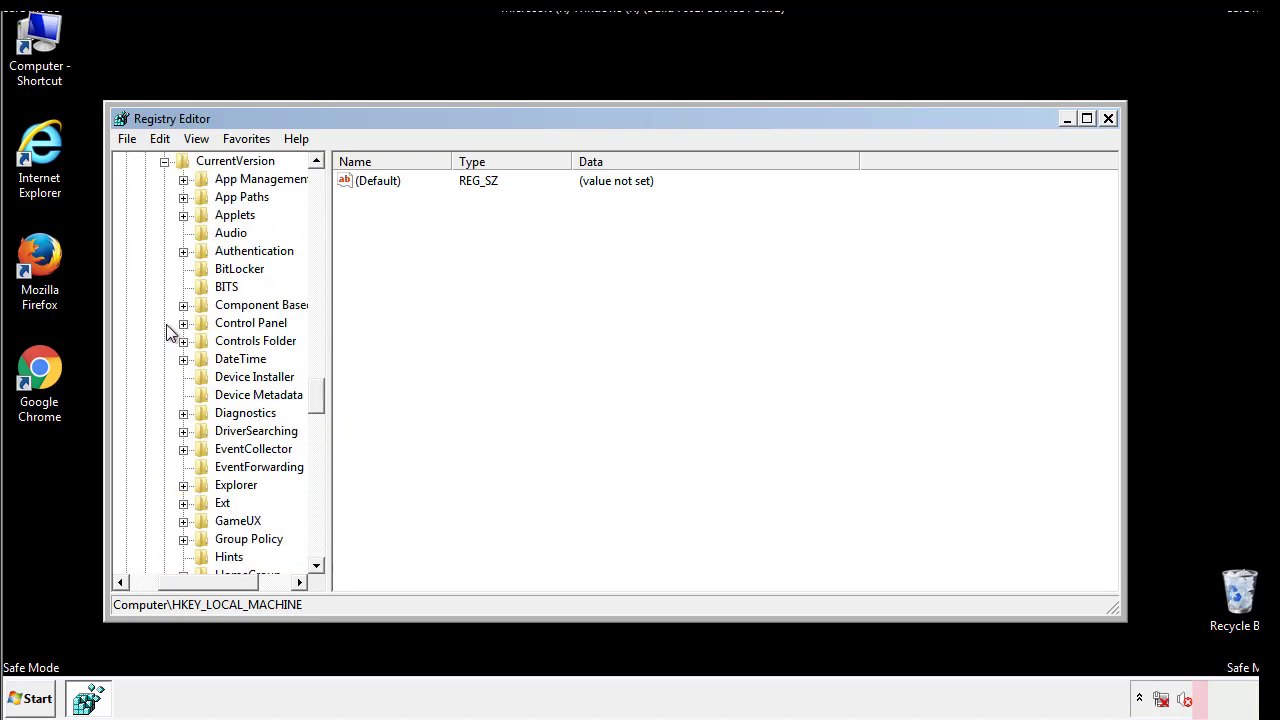
drag(325, 395, 316, 464)
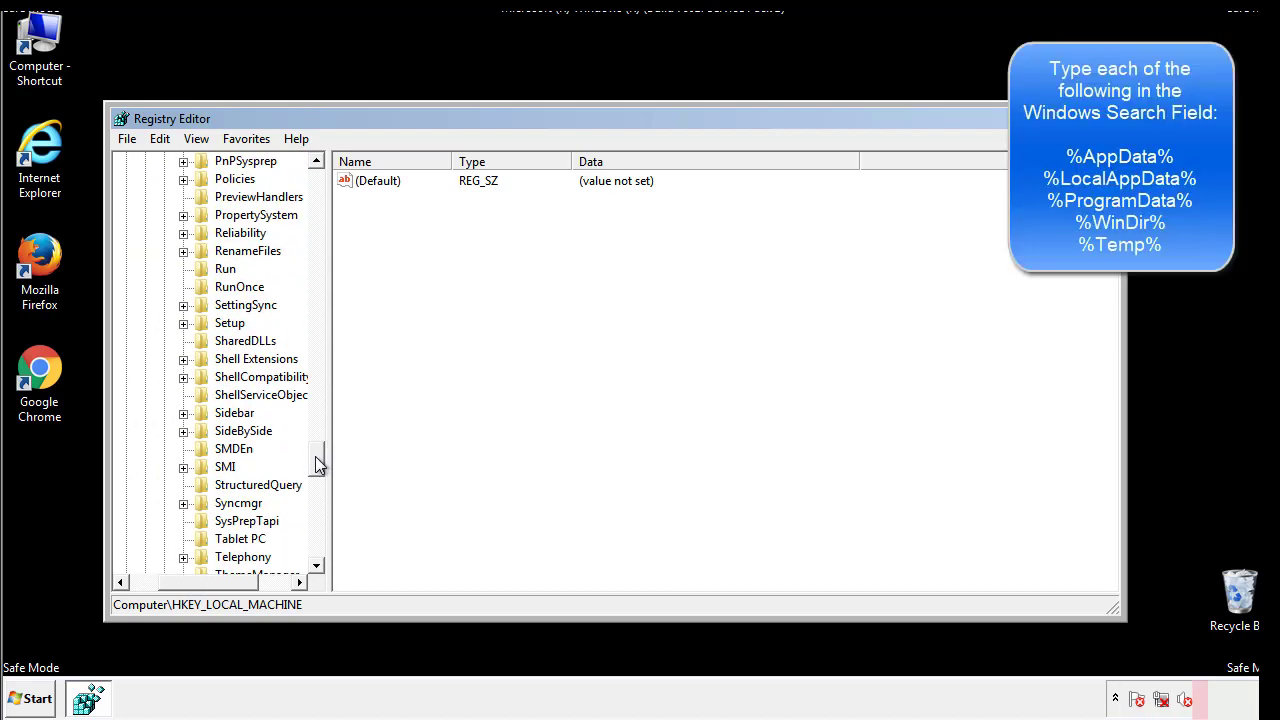
click(208, 270)
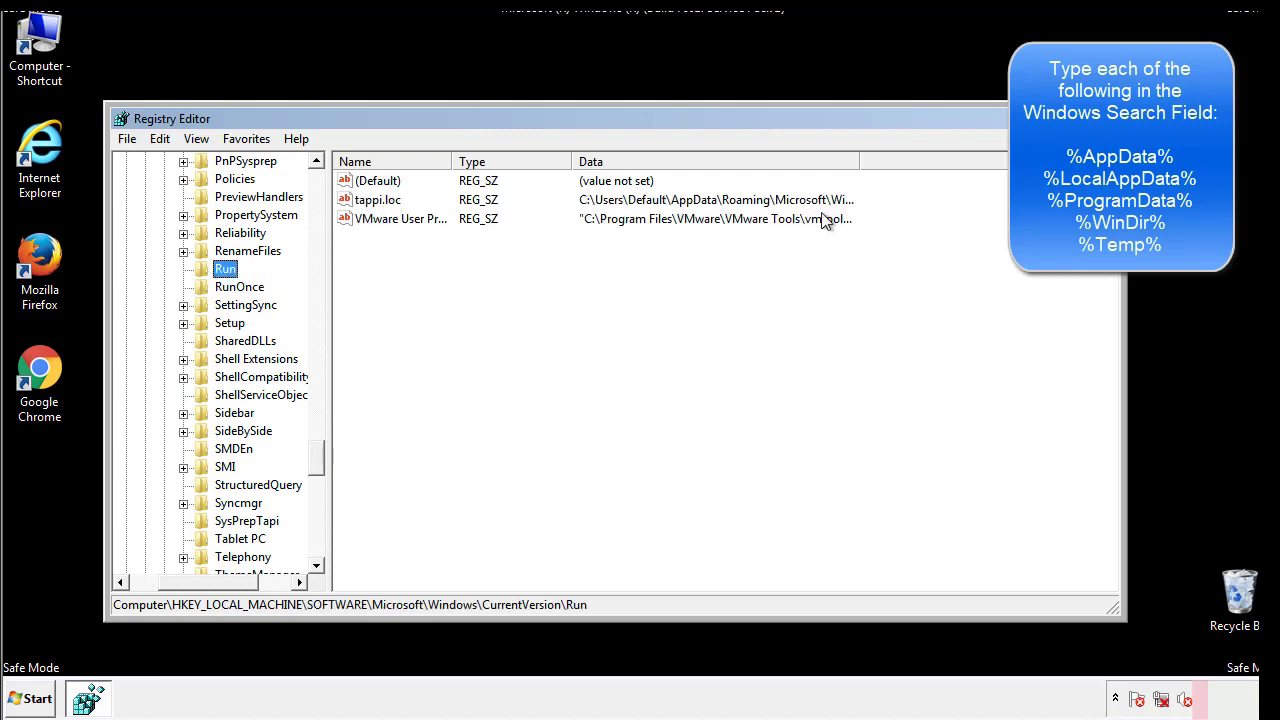
Step: Permanently delete the tappi.loc value from the HKEY_LOCAL_MACHINE Run key
click(378, 204)
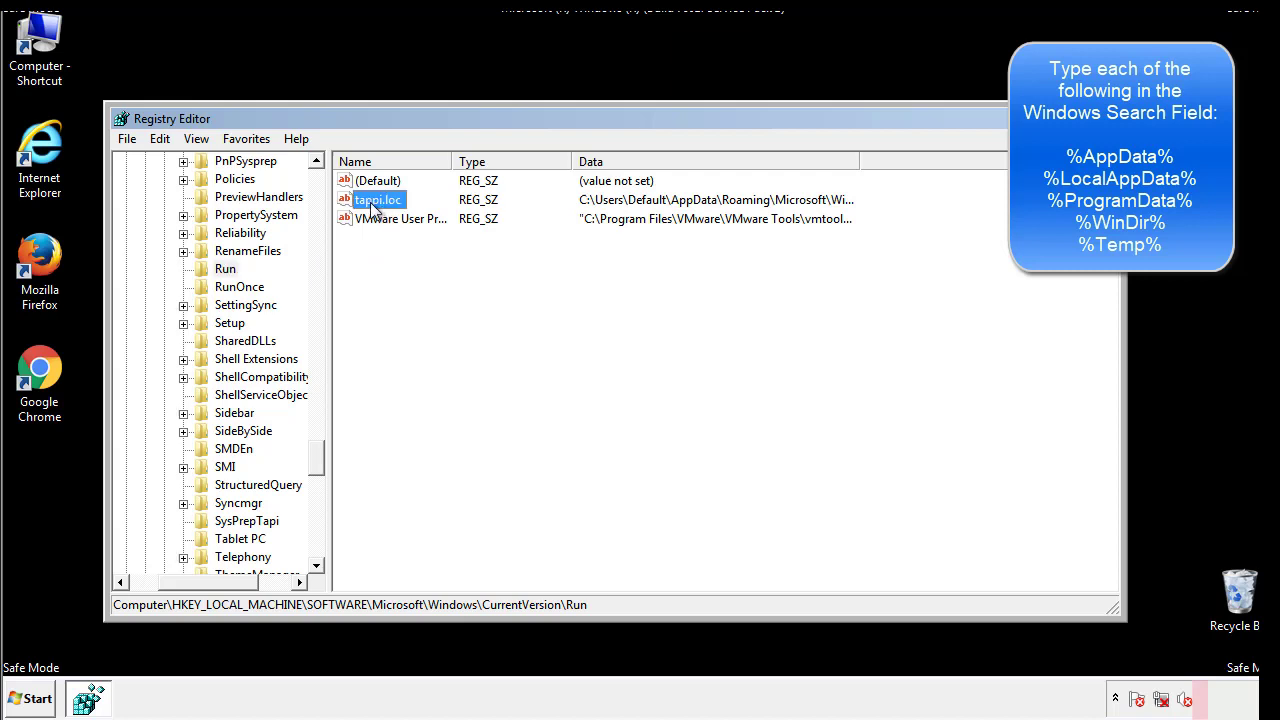
right_click(370, 203)
click(400, 261)
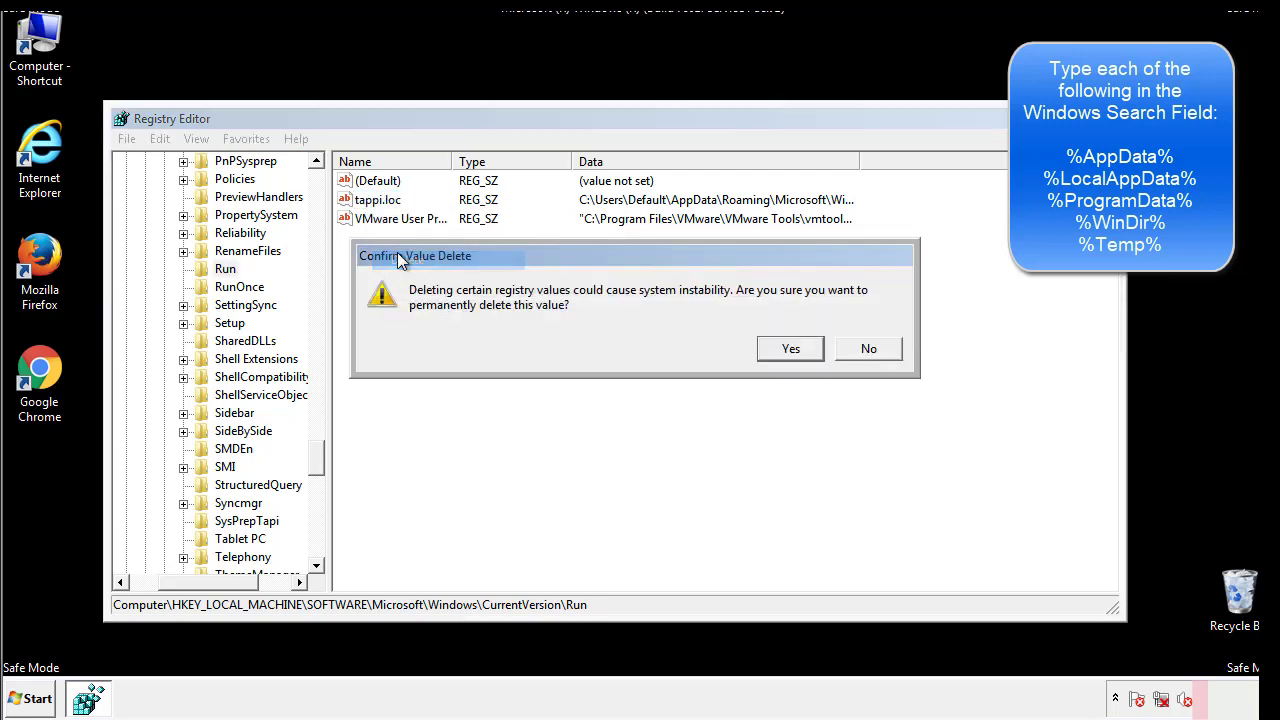
click(780, 352)
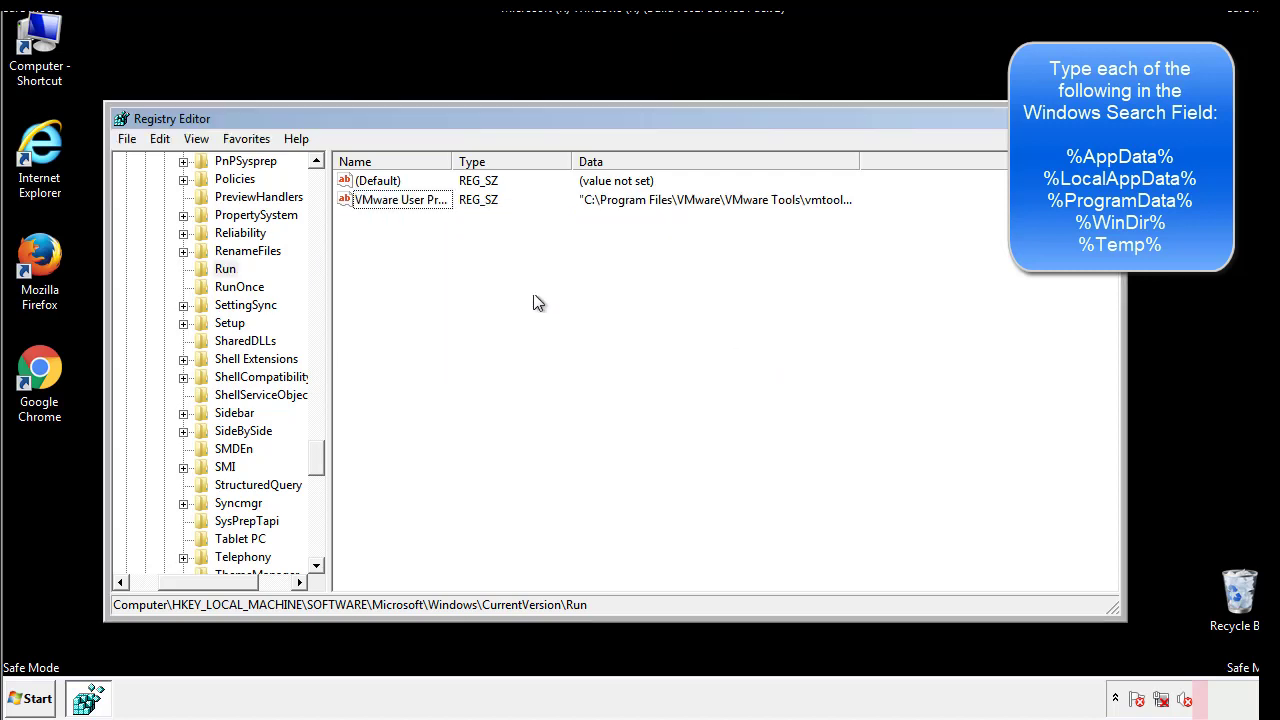
Step: Collapse the HKEY_LOCAL_MACHINE branch of the registry tree
drag(320, 455, 316, 547)
drag(245, 581, 157, 593)
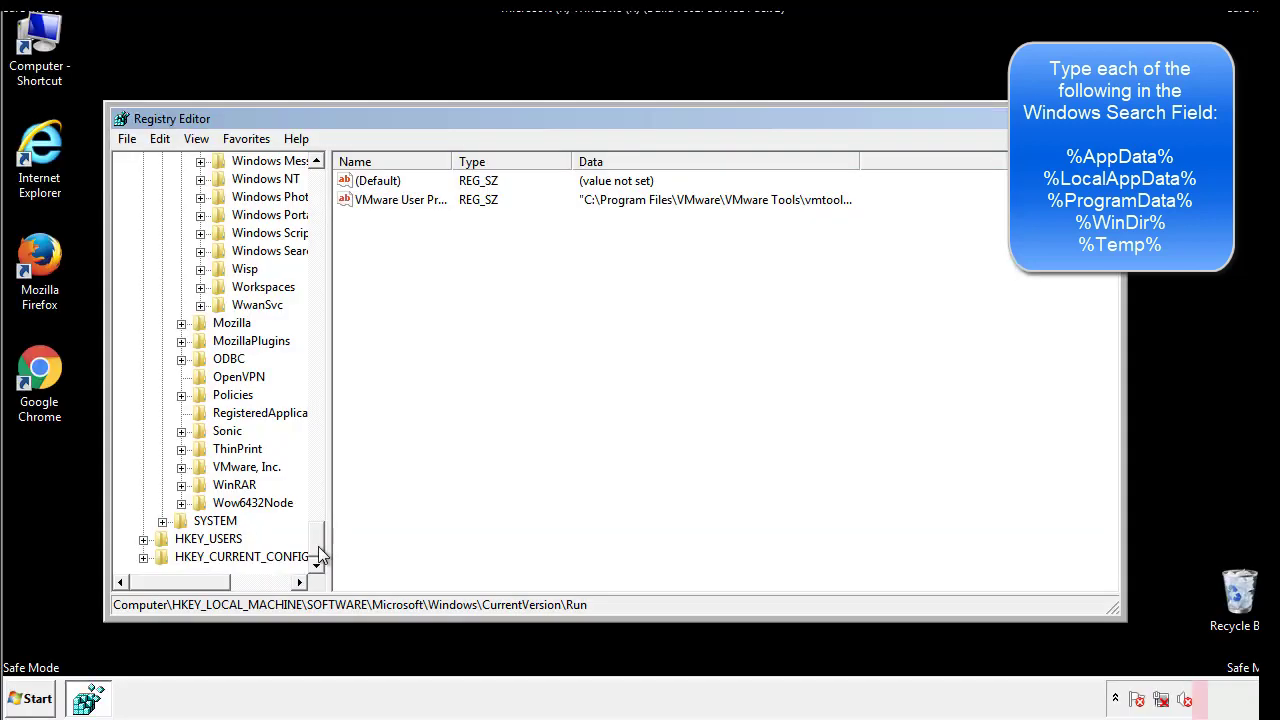
drag(320, 557, 326, 190)
click(143, 216)
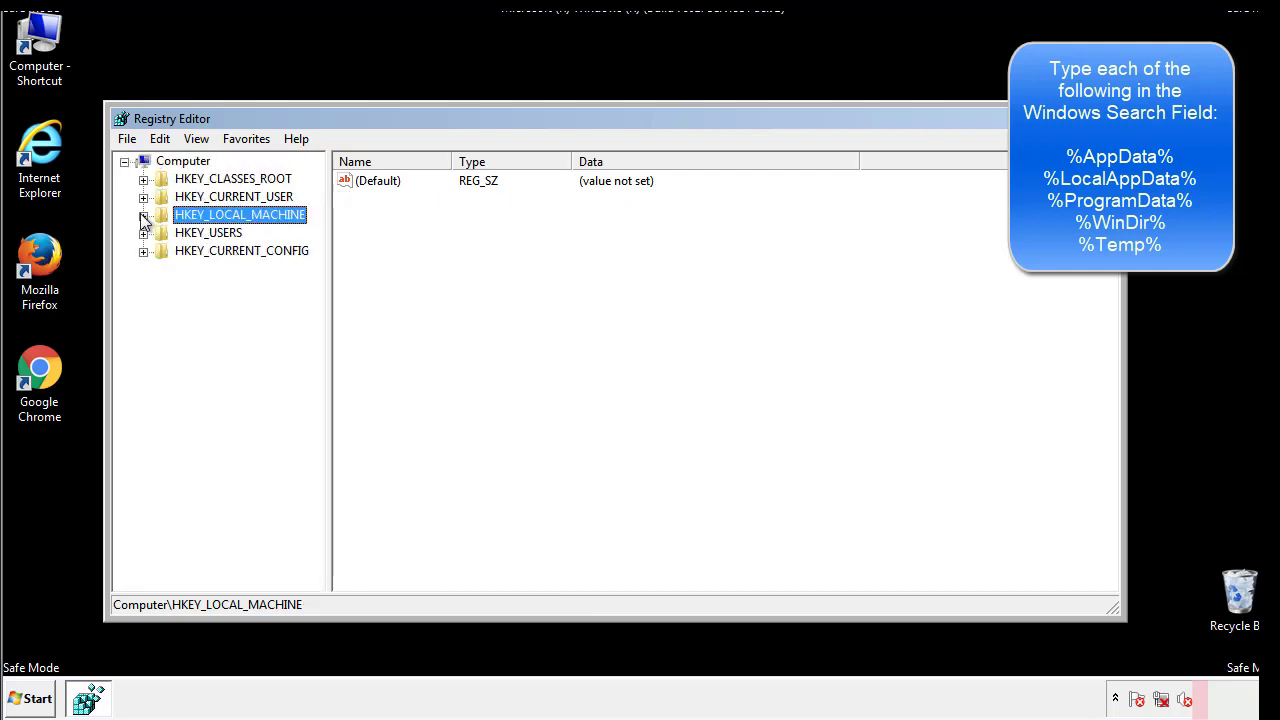
Step: Open the key HKEY_CURRENT_USER\Software\Microsoft\Windows\CurrentVersion\Run and check its values for suspicious entries
click(143, 198)
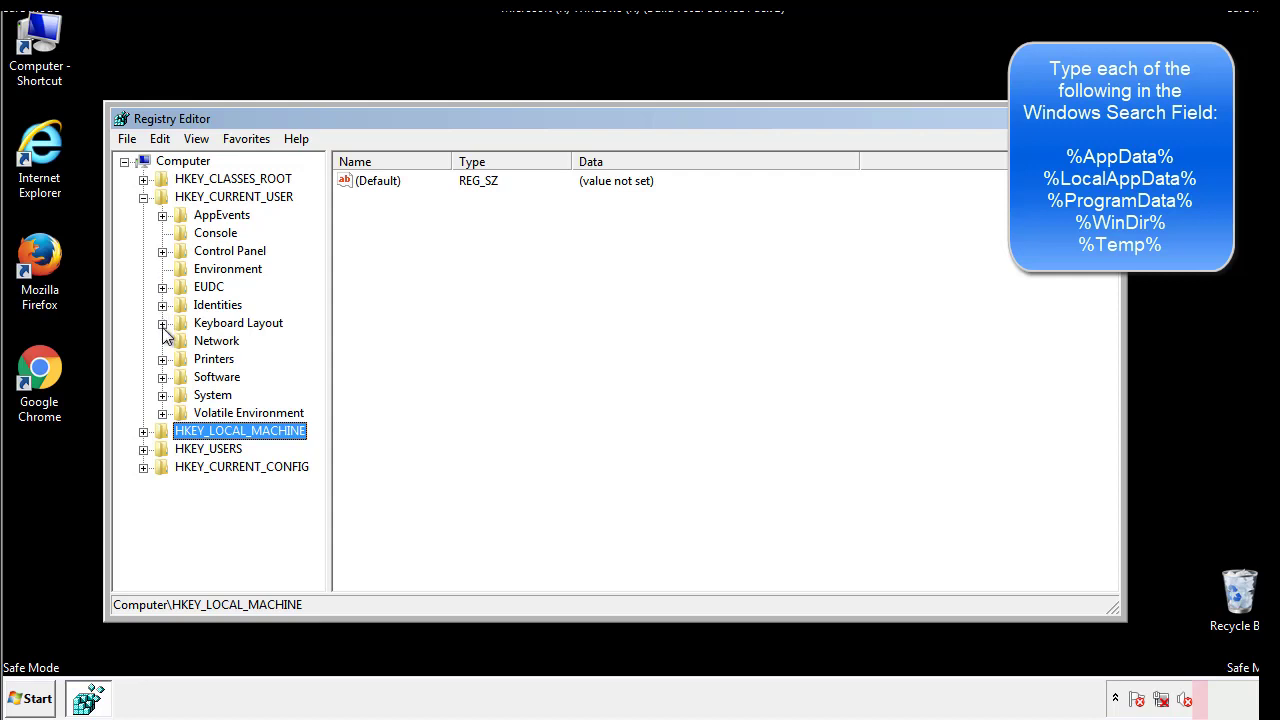
click(164, 383)
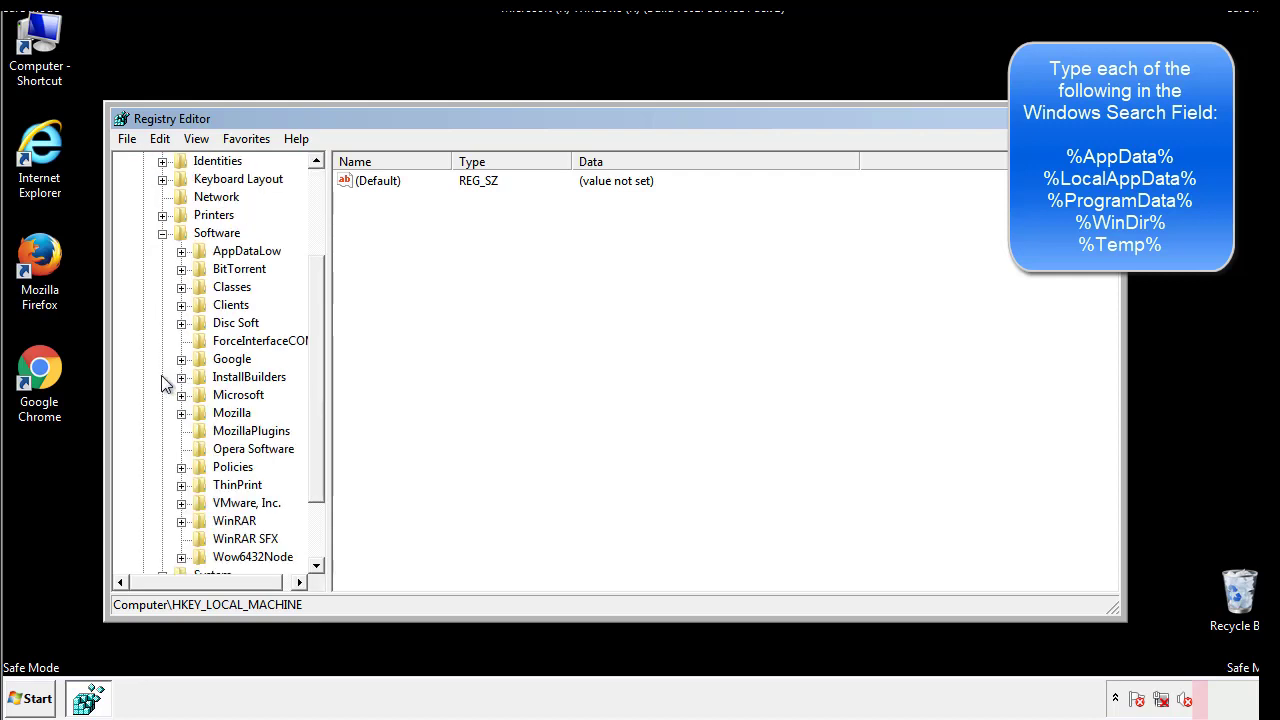
drag(314, 363, 314, 381)
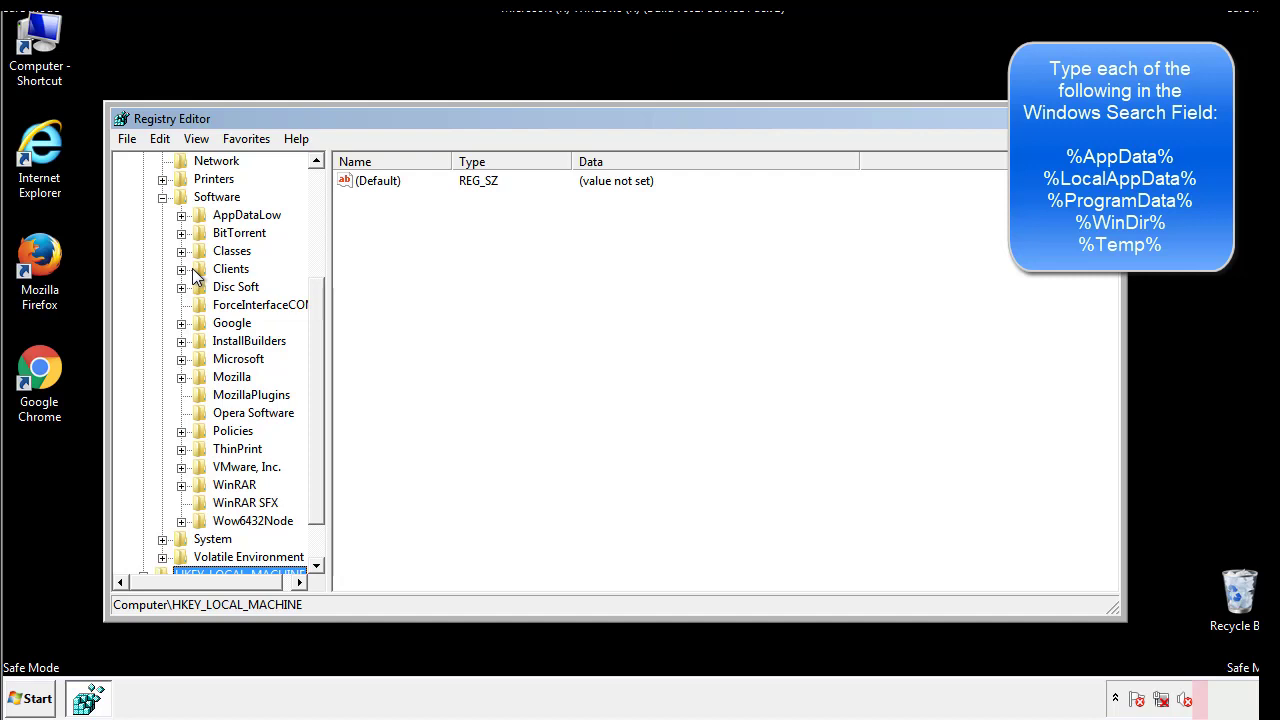
click(181, 361)
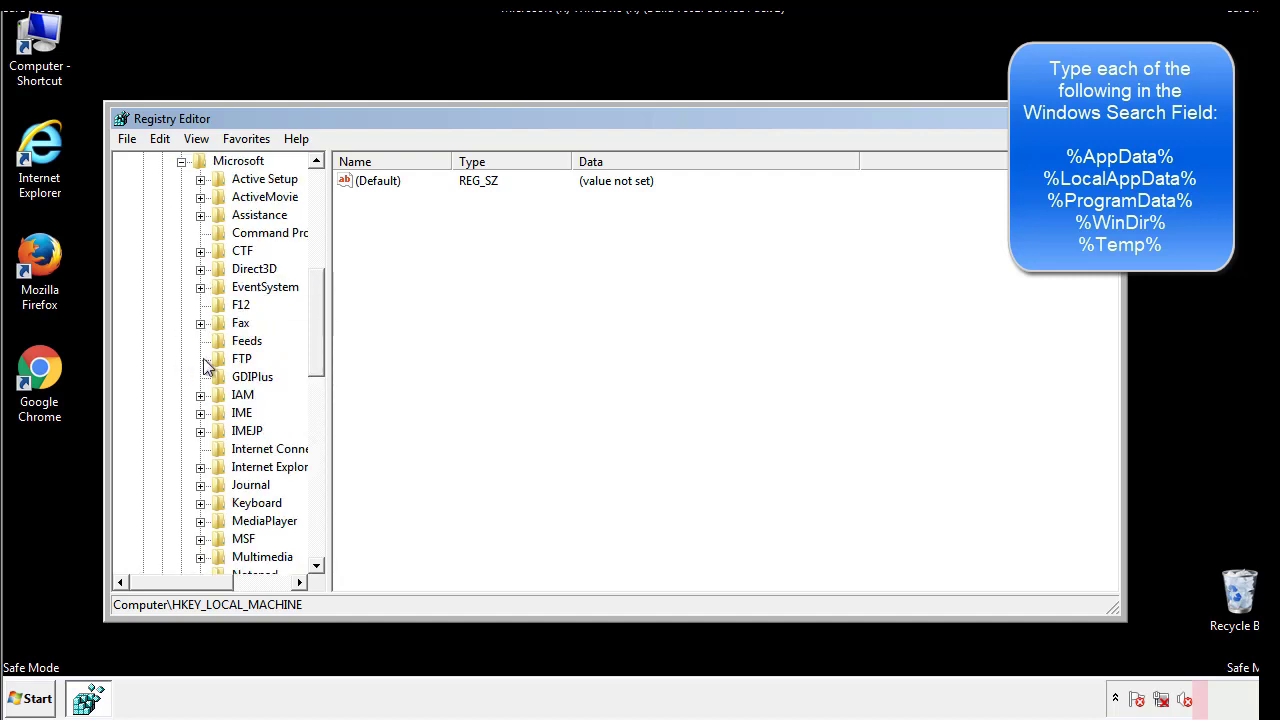
drag(314, 292, 316, 420)
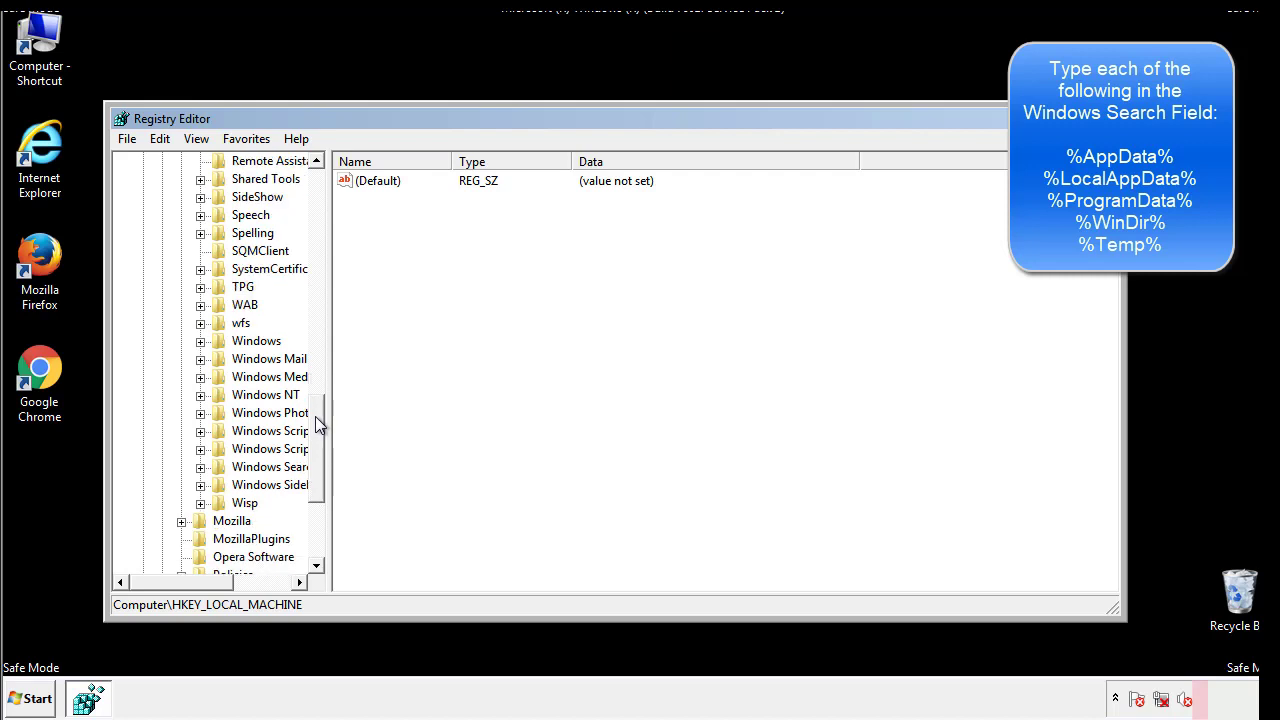
click(201, 341)
click(219, 360)
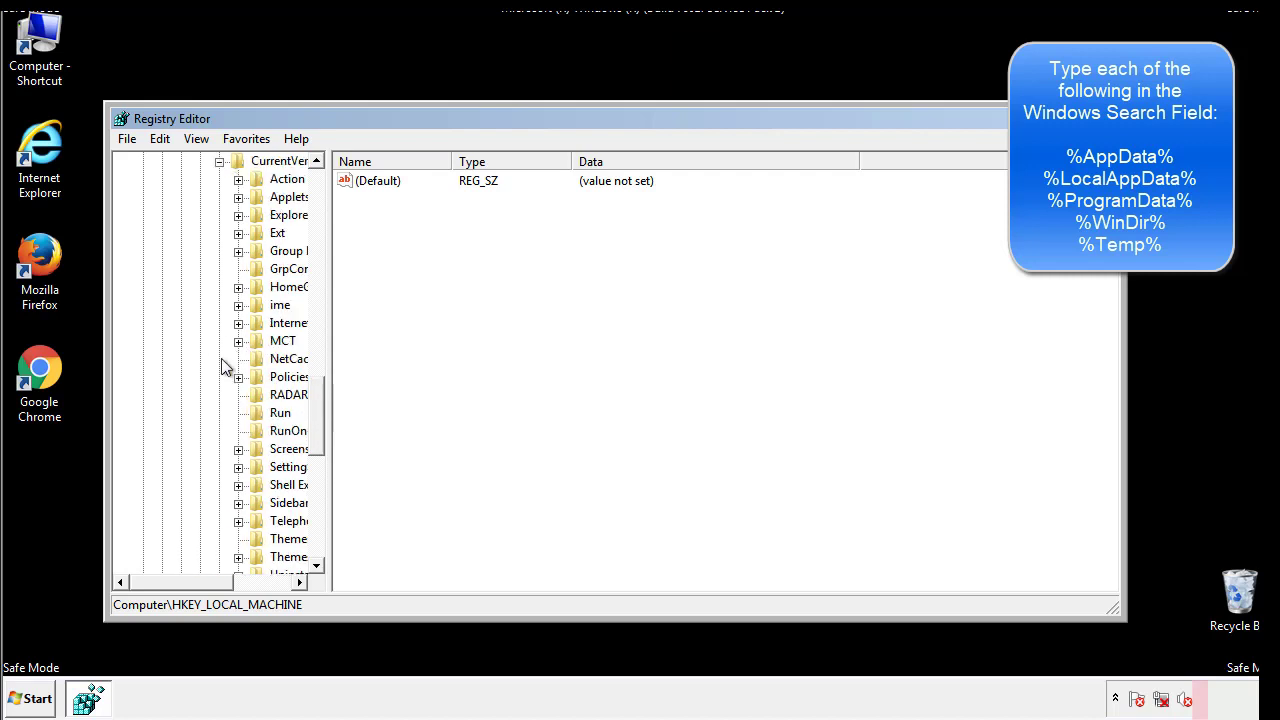
drag(195, 587, 225, 582)
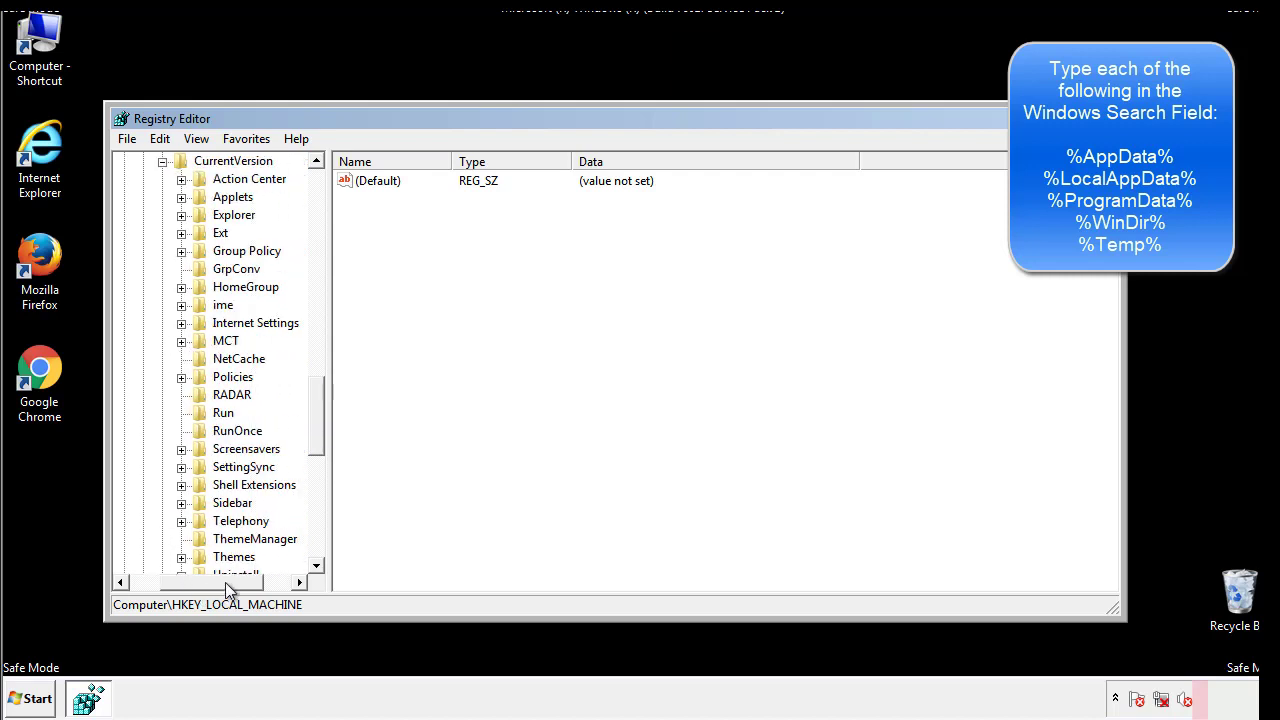
click(219, 410)
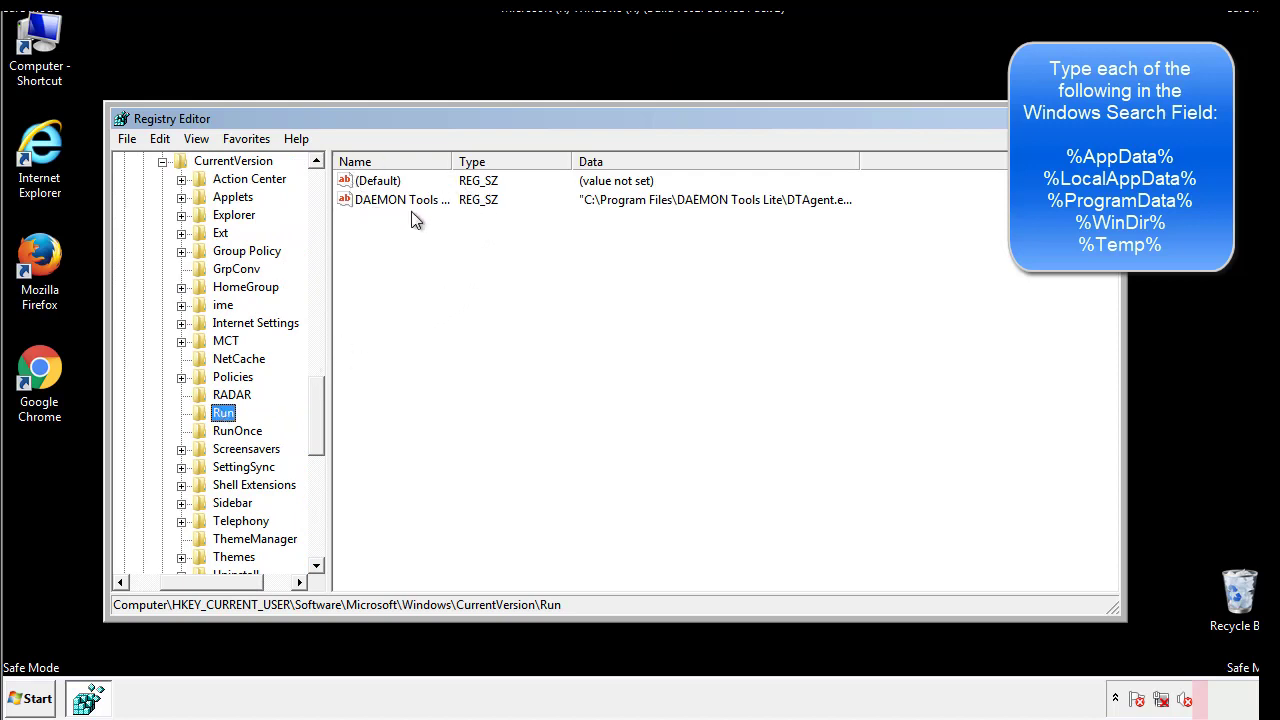
click(545, 232)
drag(373, 291, 455, 225)
Step: Collapse the Windows key under HKEY_CURRENT_USER\Software\Microsoft and return to the start of the registry tree
drag(212, 579, 187, 581)
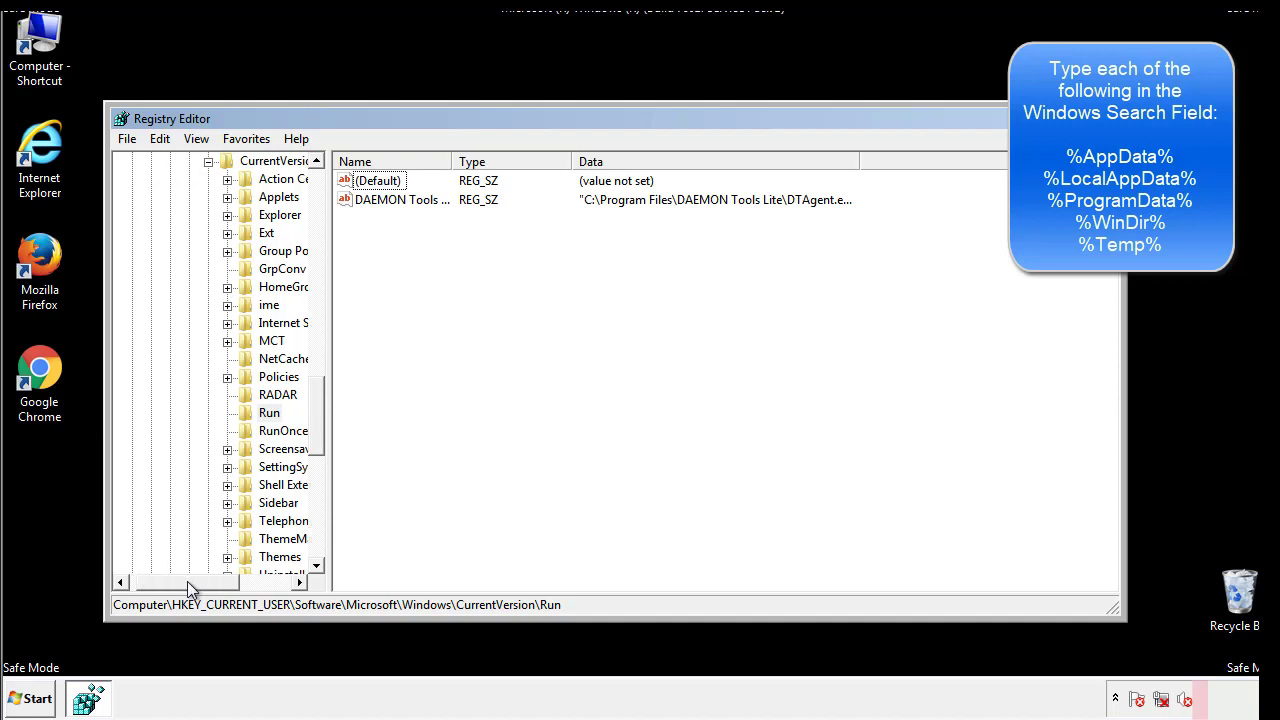
drag(325, 437, 316, 418)
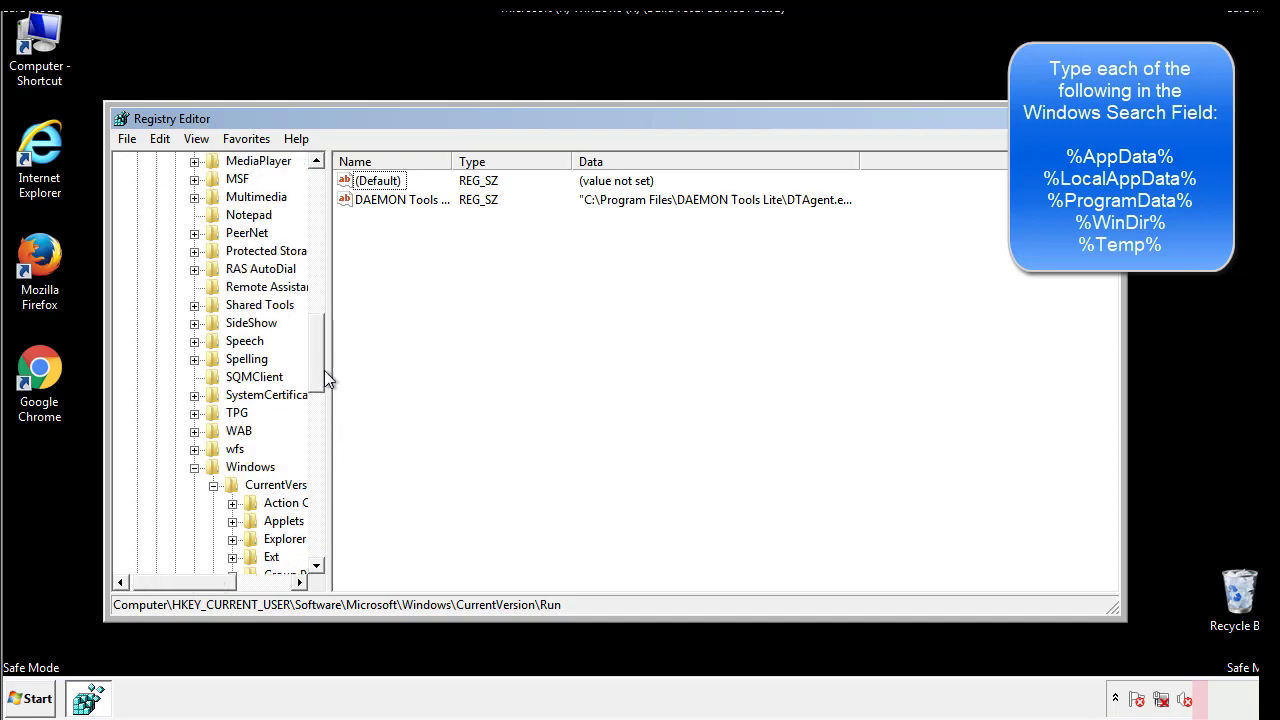
click(195, 467)
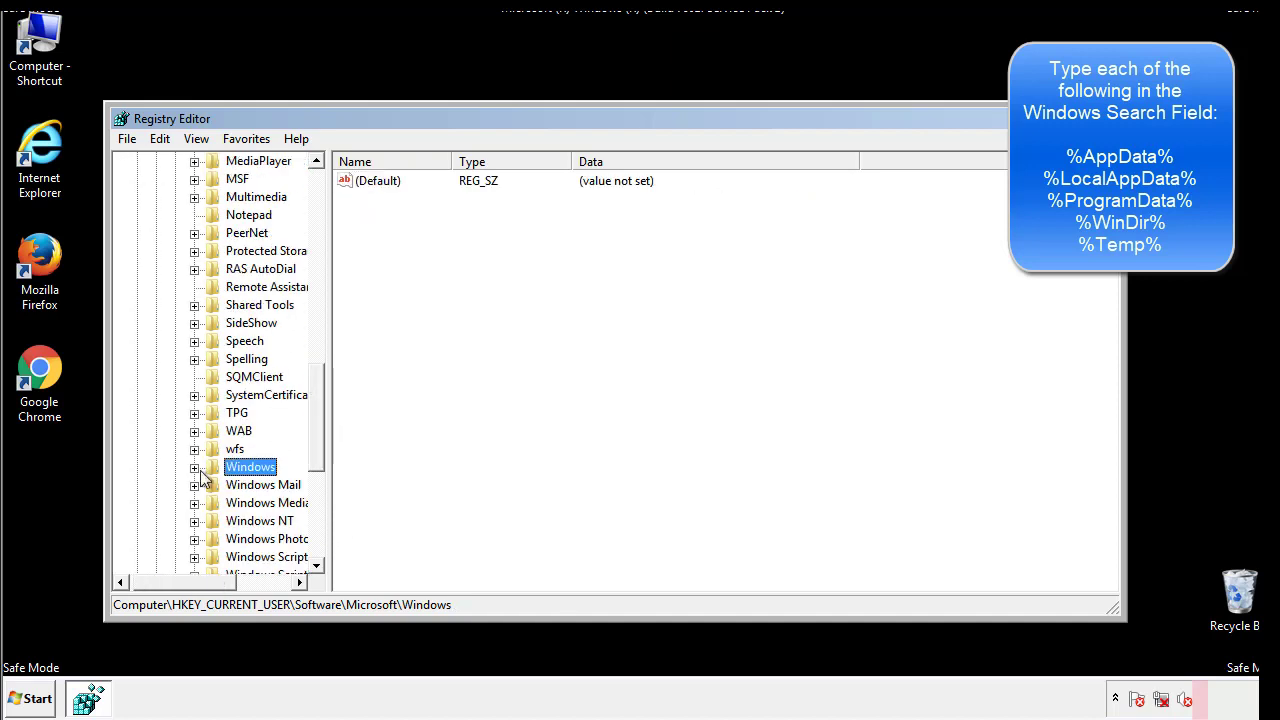
drag(321, 445, 322, 247)
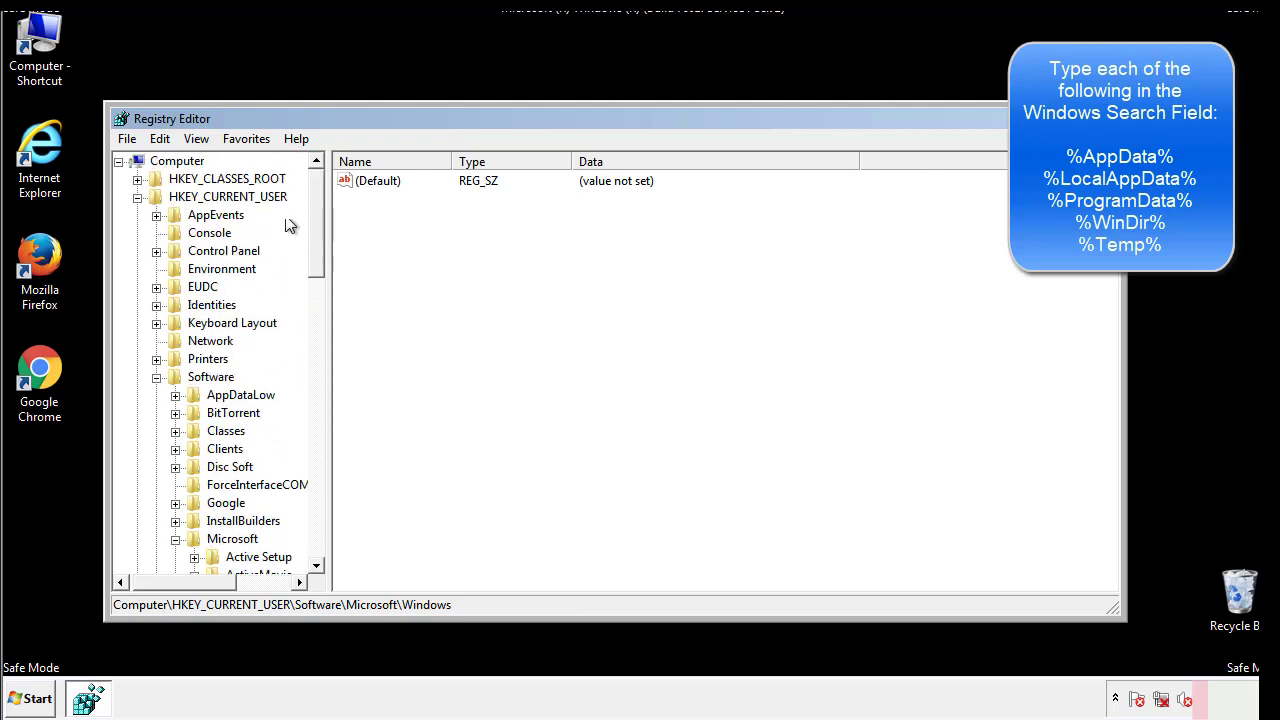
Step: Search the registry keys, values and data for %temp%
click(166, 140)
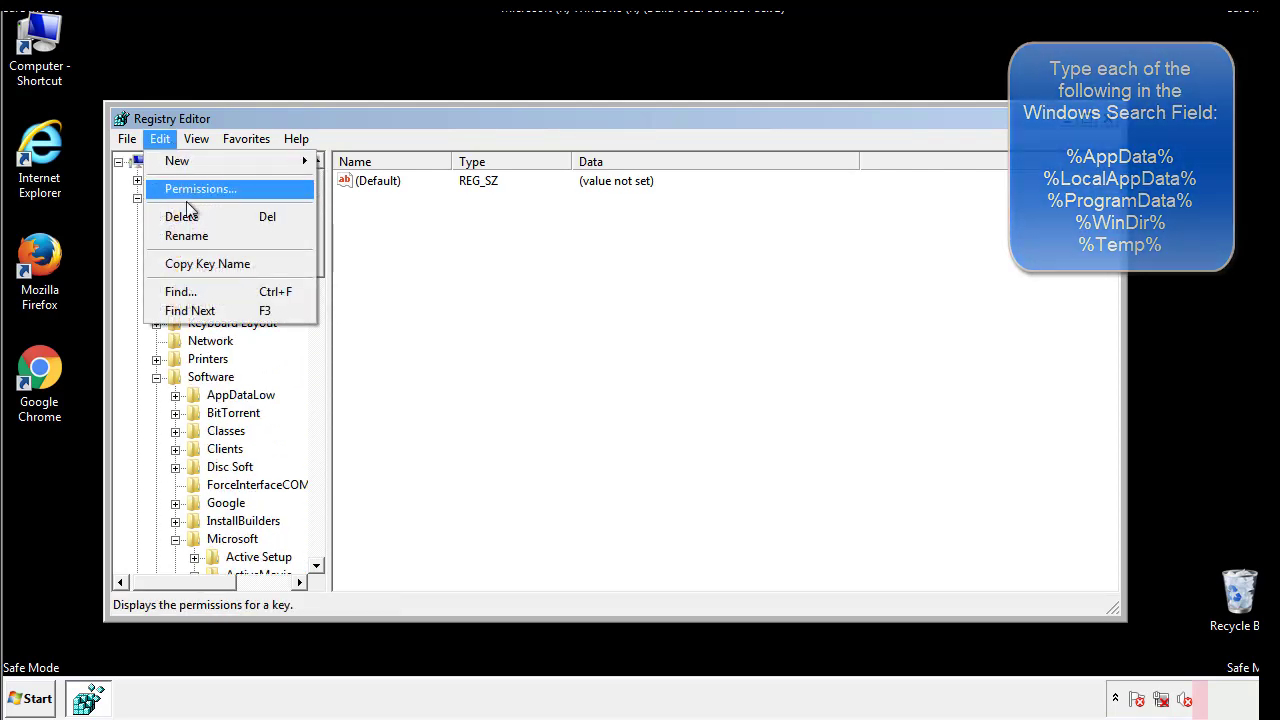
click(178, 291)
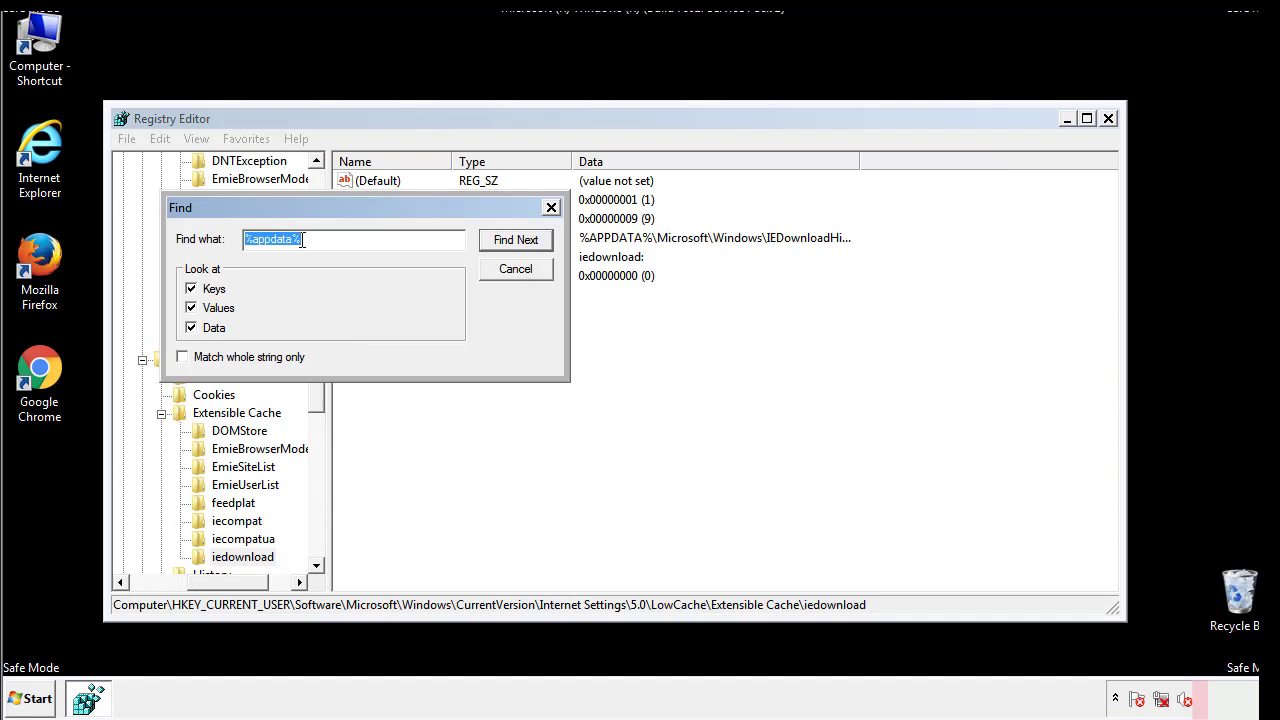
text(%temp%)
key(Return)
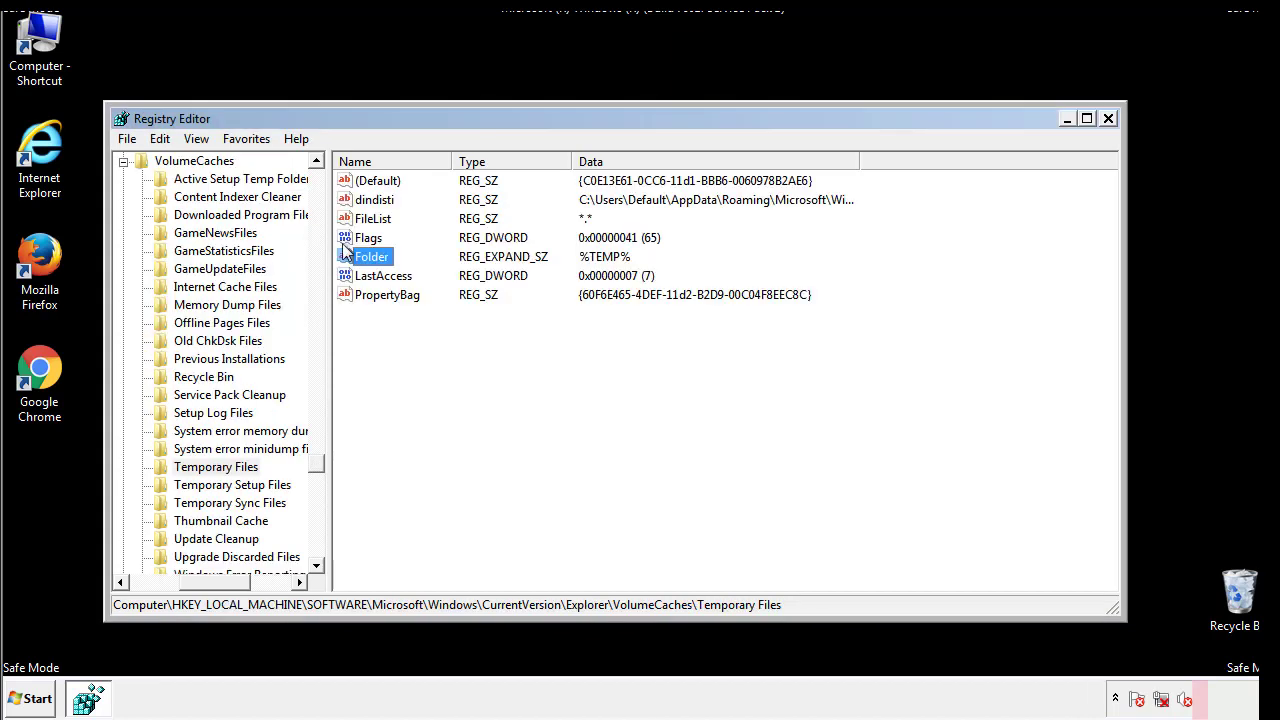
Step: Permanently delete all values in the VolumeCaches\Temporary Files key and close the Registry Editor
click(524, 350)
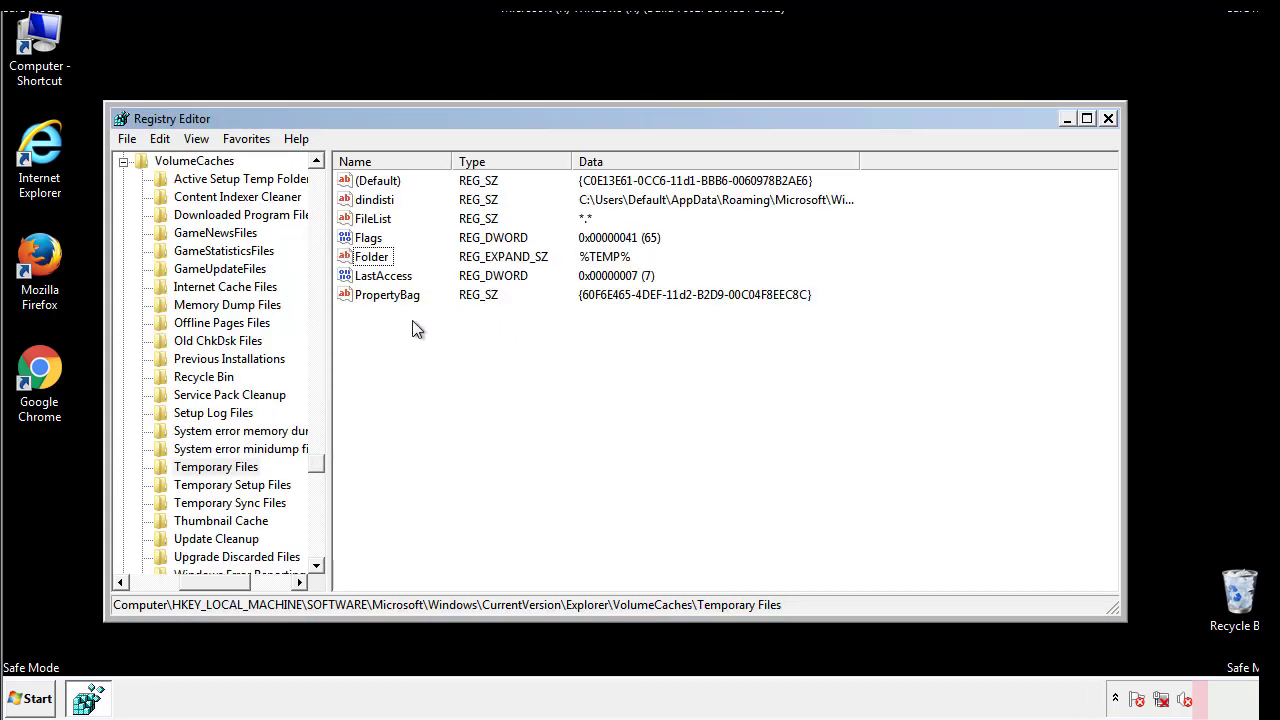
drag(411, 319, 362, 187)
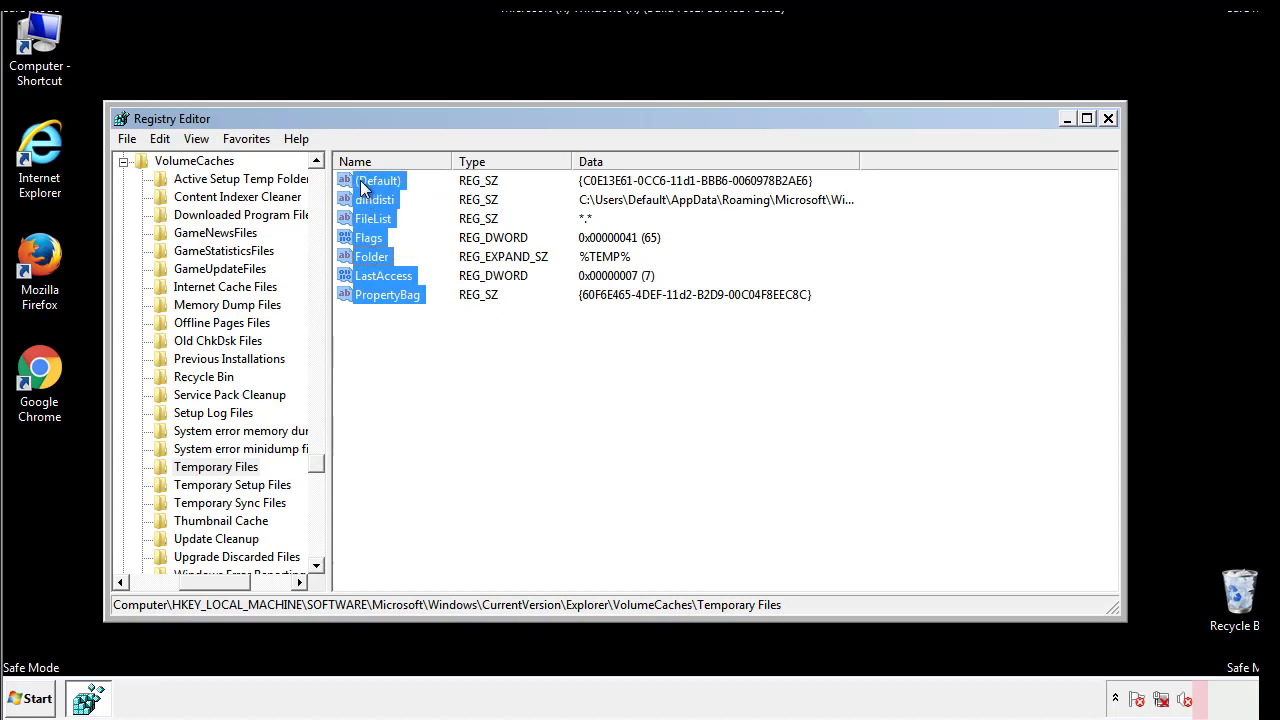
right_click(362, 188)
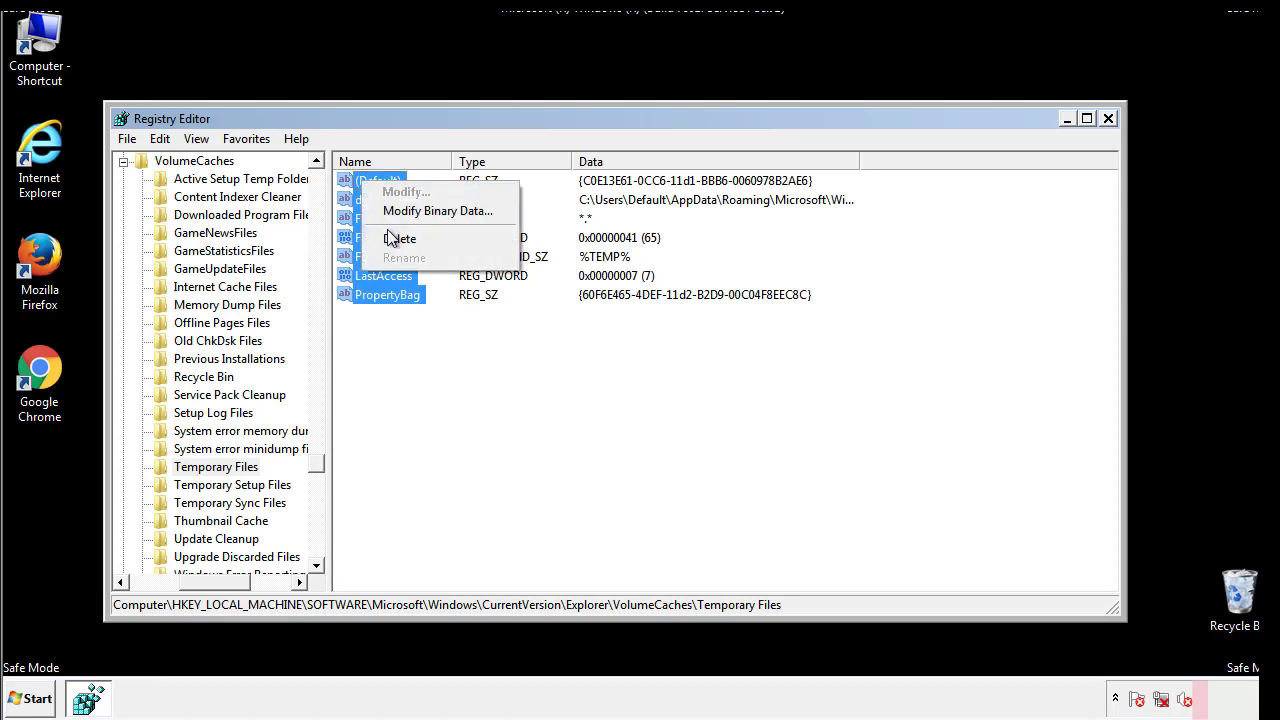
click(390, 240)
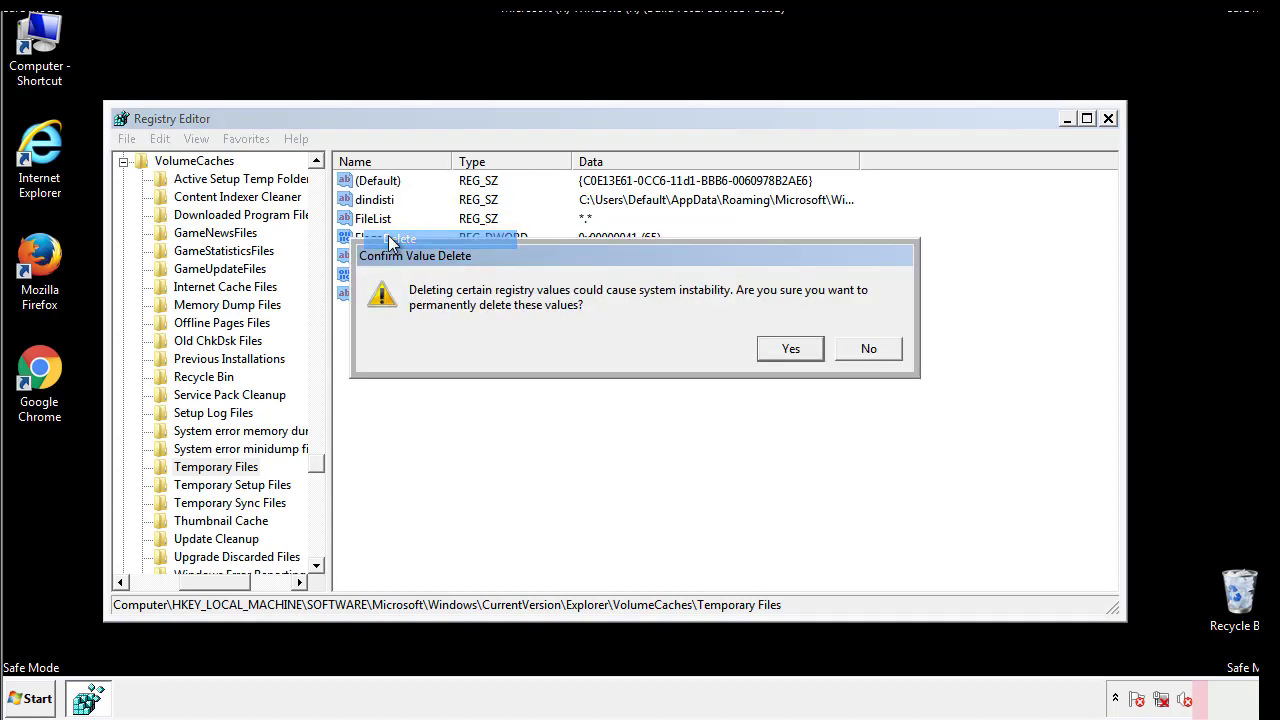
click(800, 349)
click(441, 239)
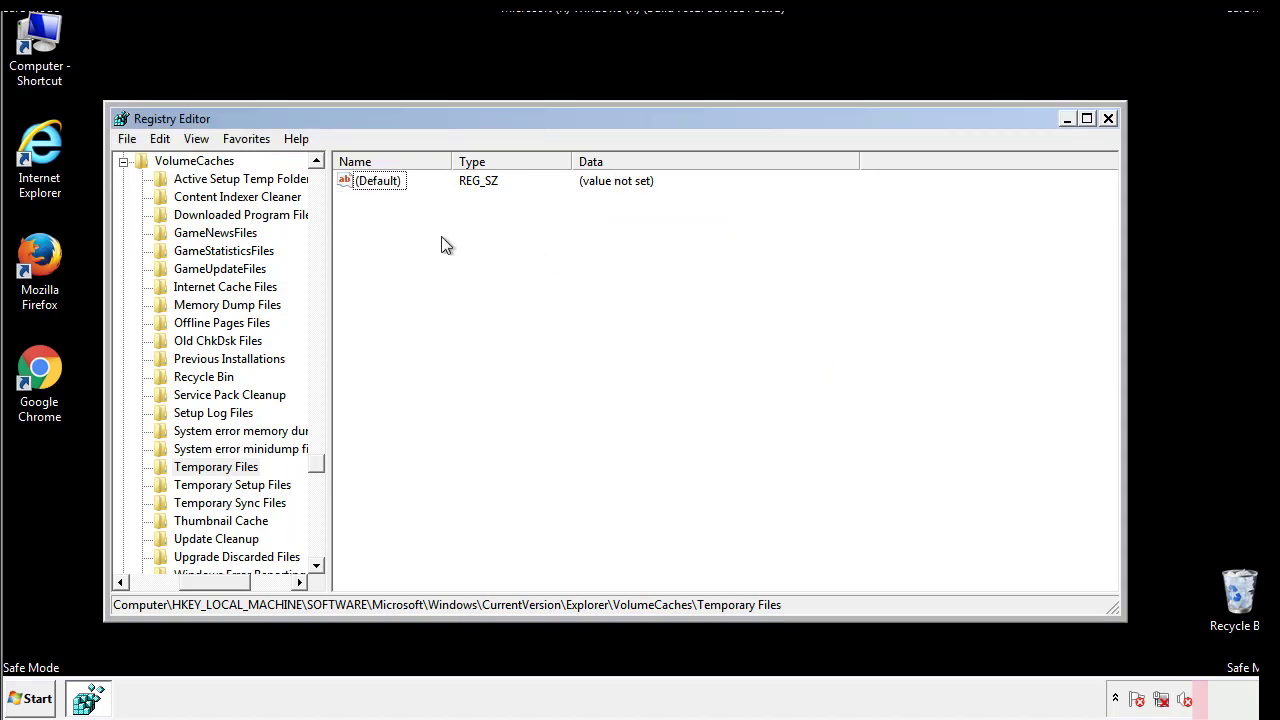
click(1109, 119)
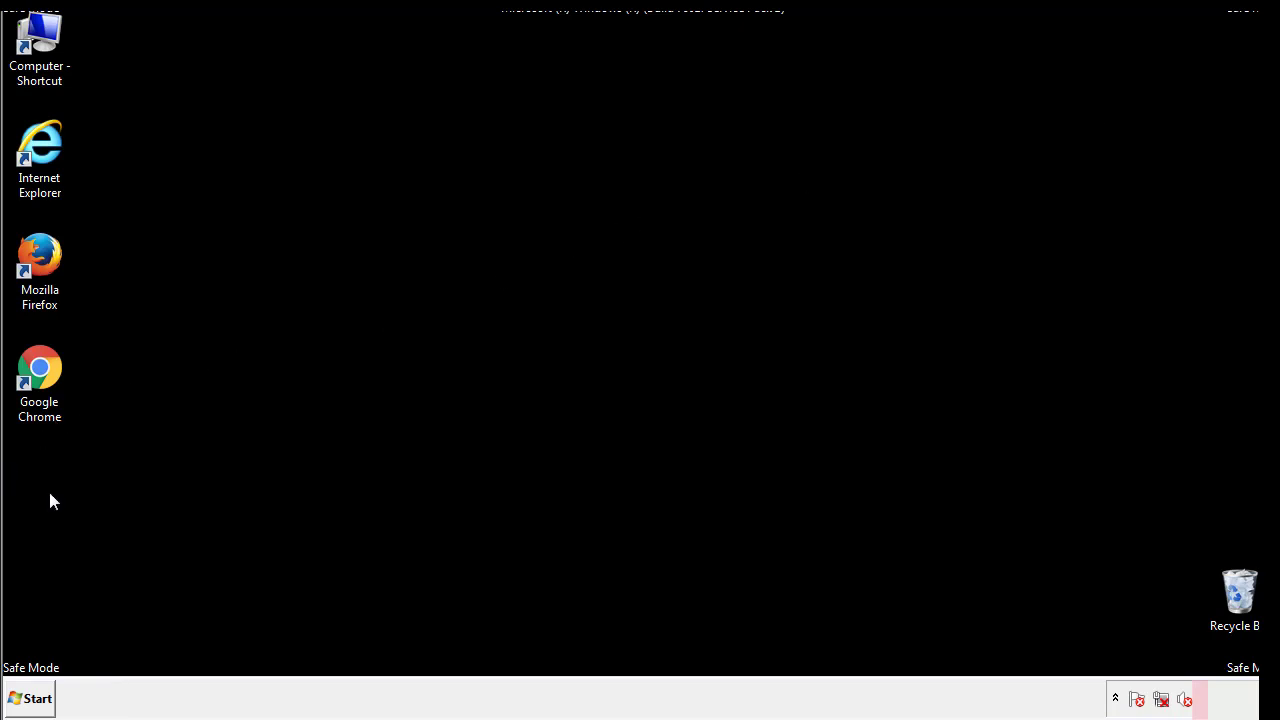
Step: Find msconfig through the Windows search and open System Configuration
click(24, 702)
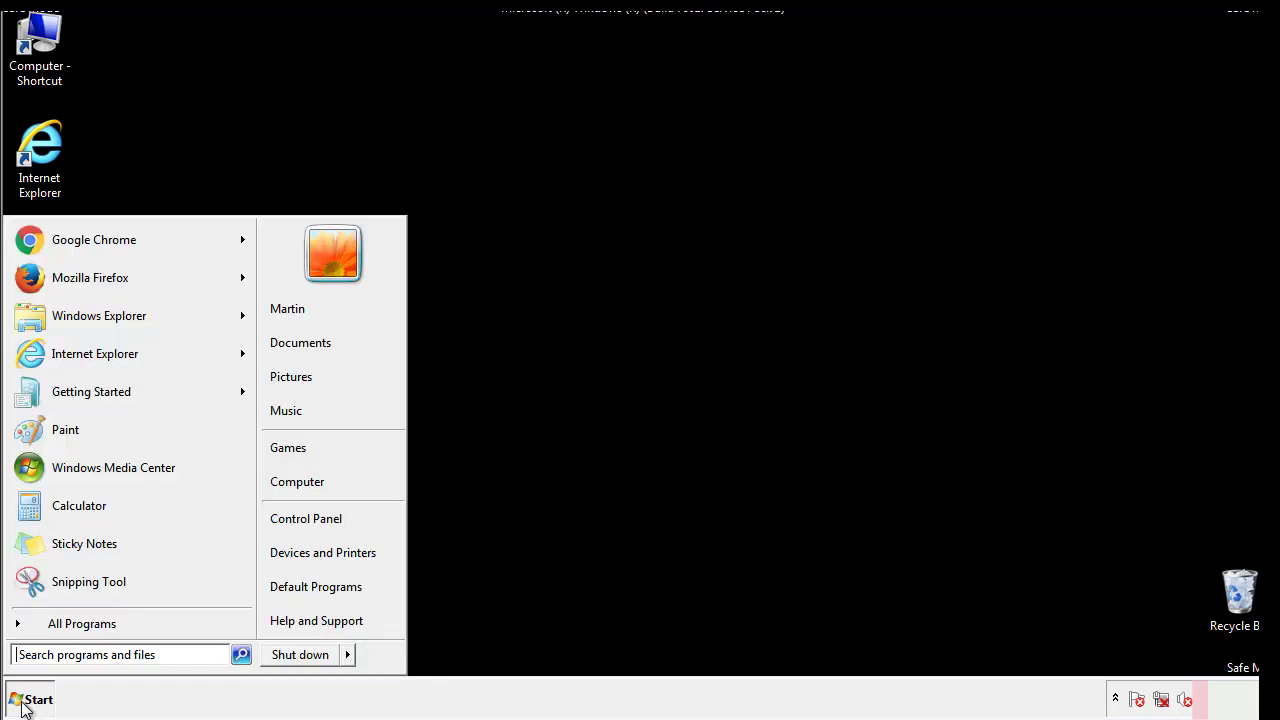
click(69, 654)
text(mscon)
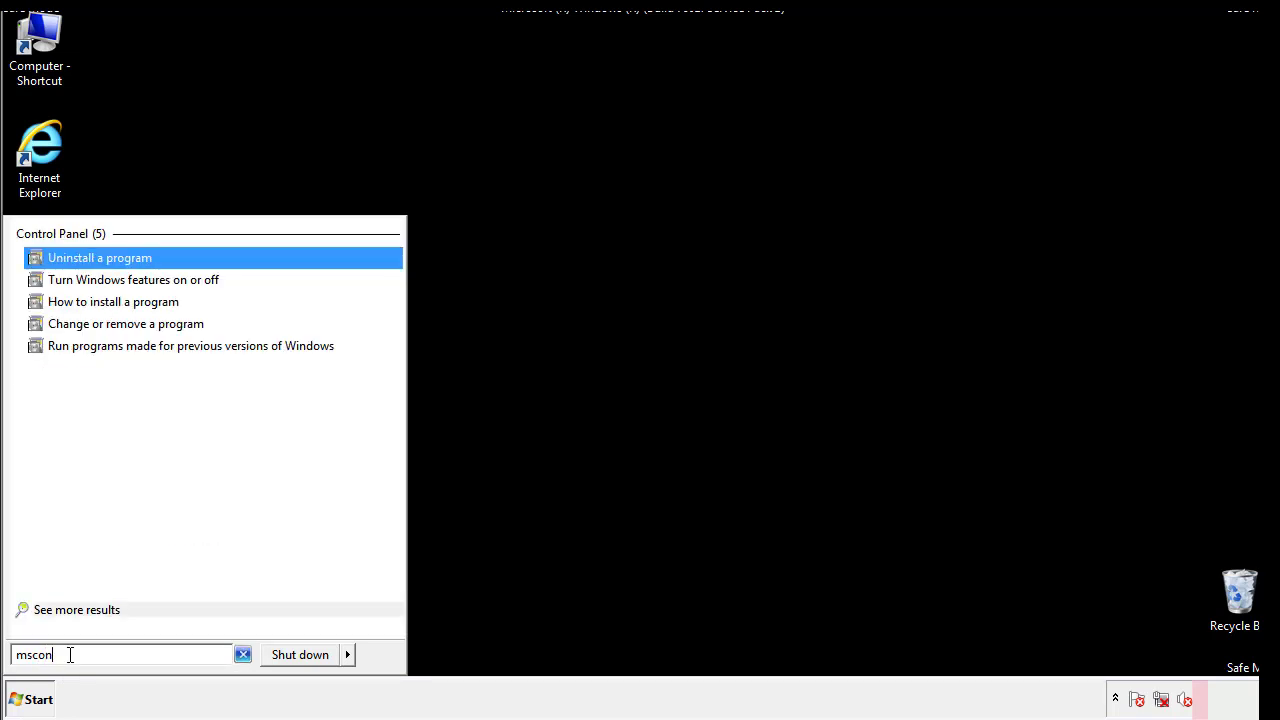
text(fig)
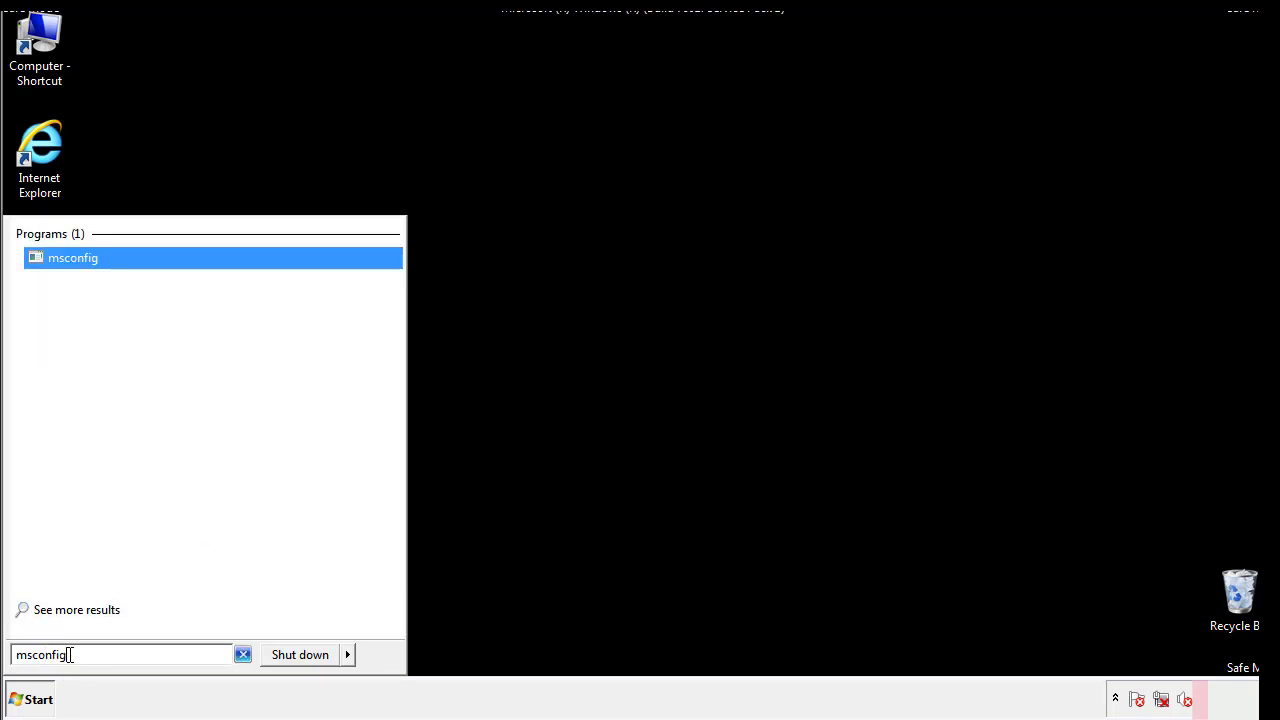
key(Return)
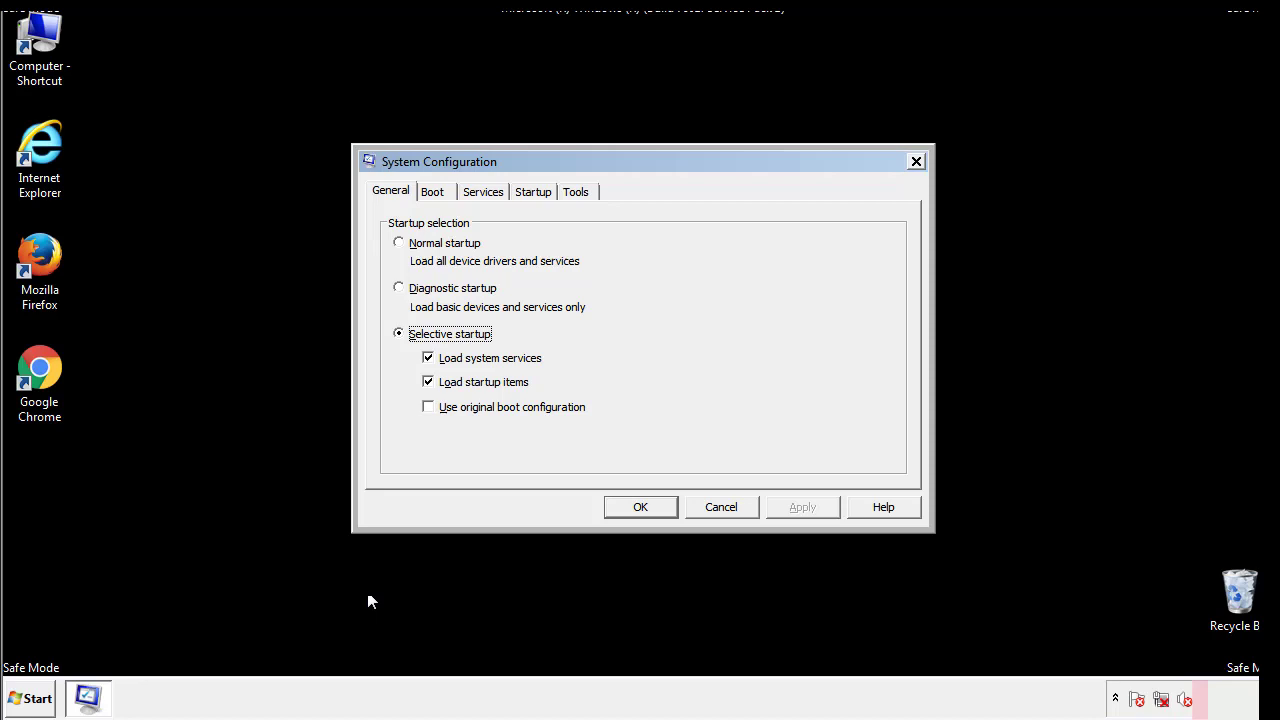
Step: Turn off Safe boot in the boot options, apply the change and restart the computer
click(433, 192)
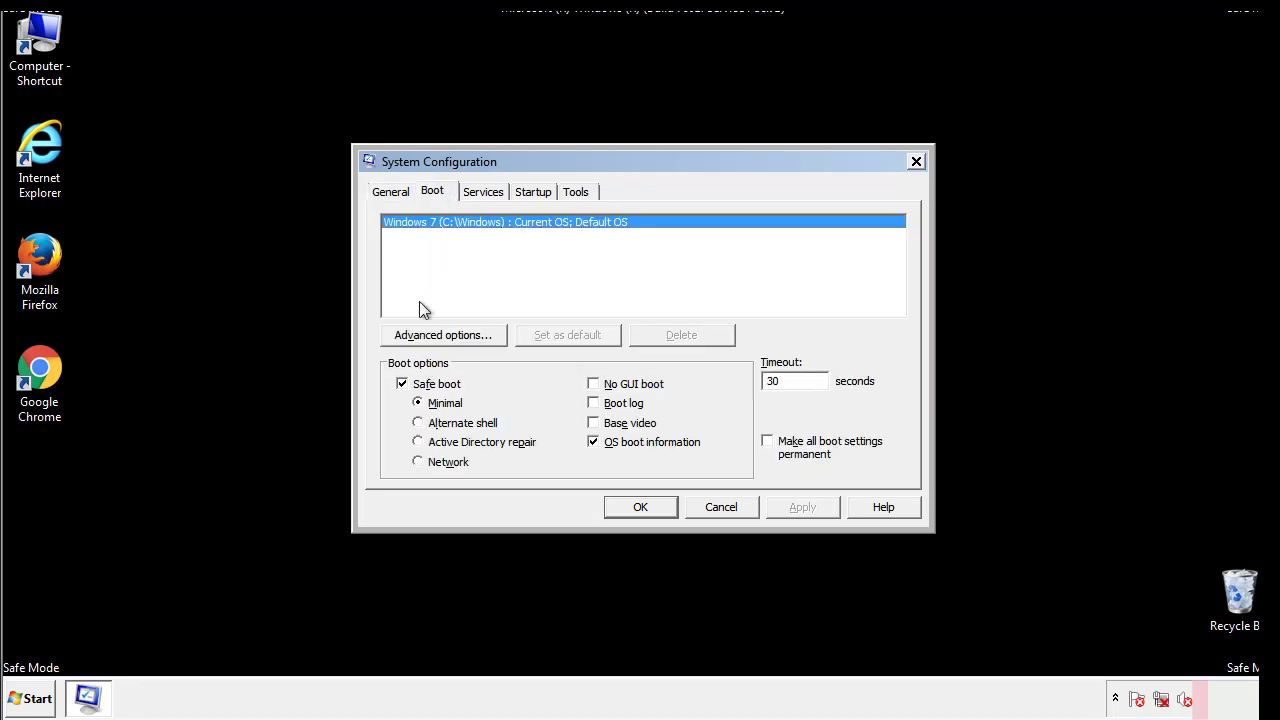
click(404, 386)
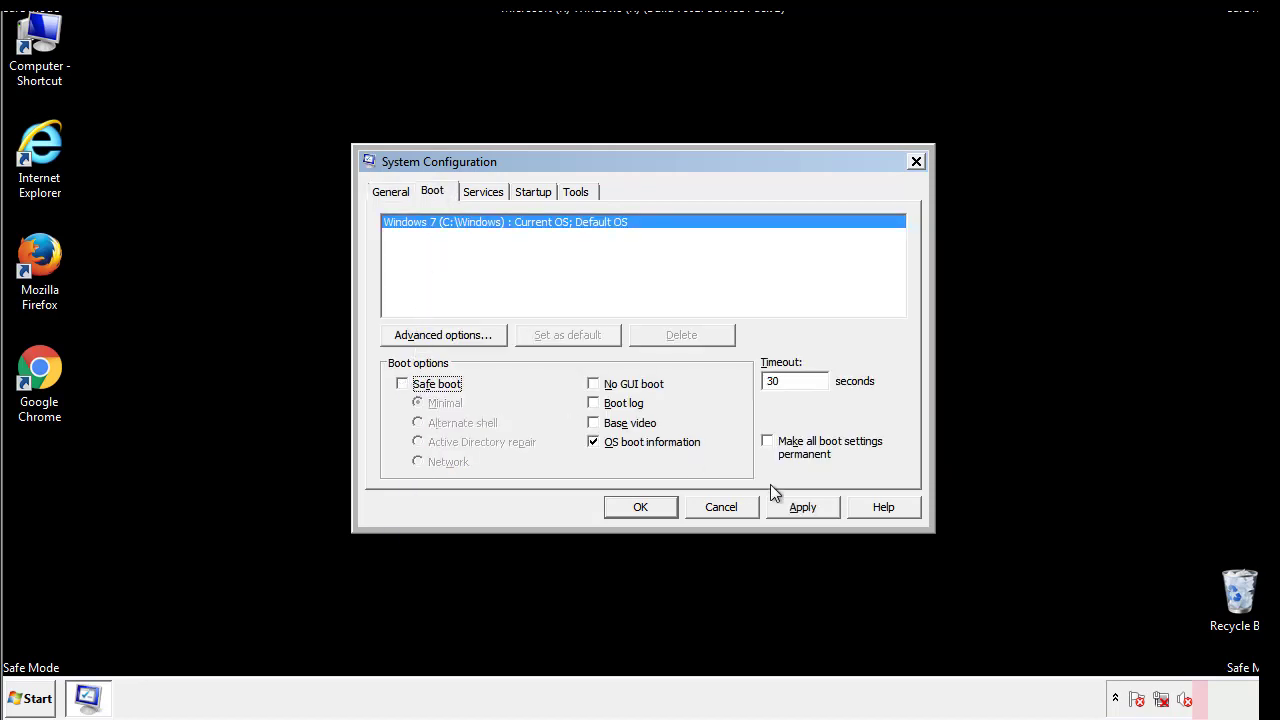
click(805, 506)
click(638, 509)
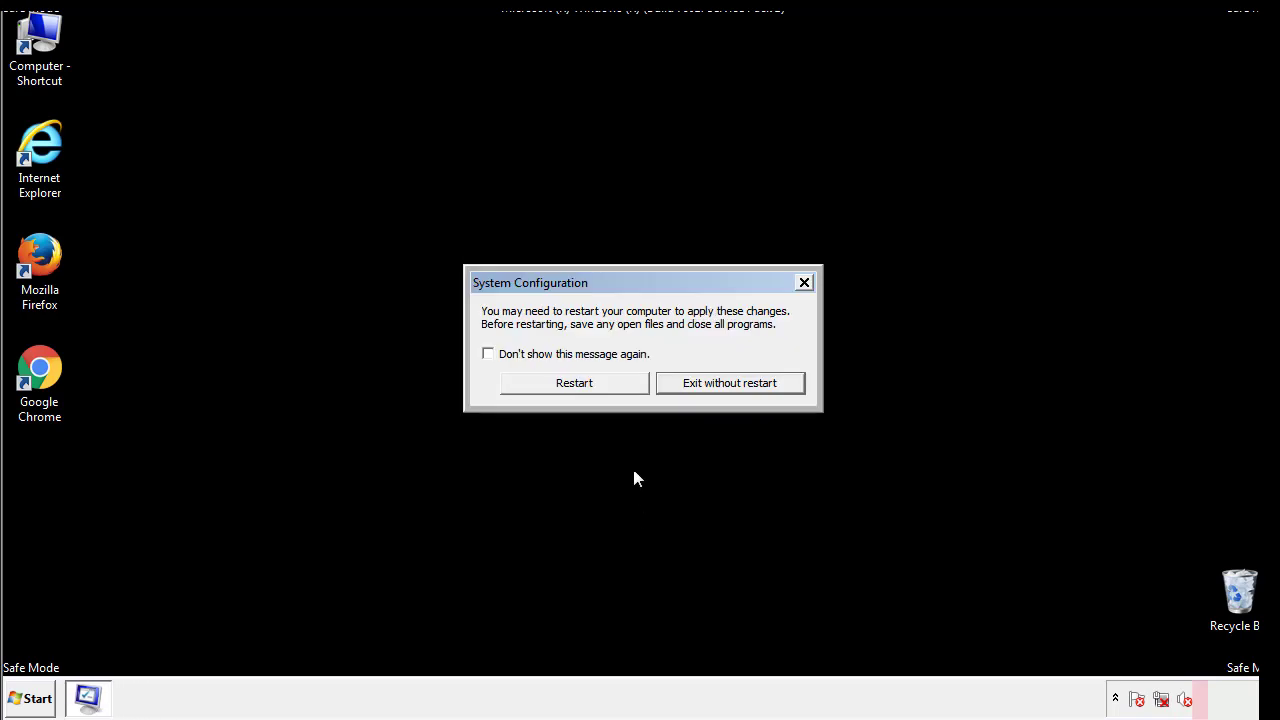
click(592, 389)
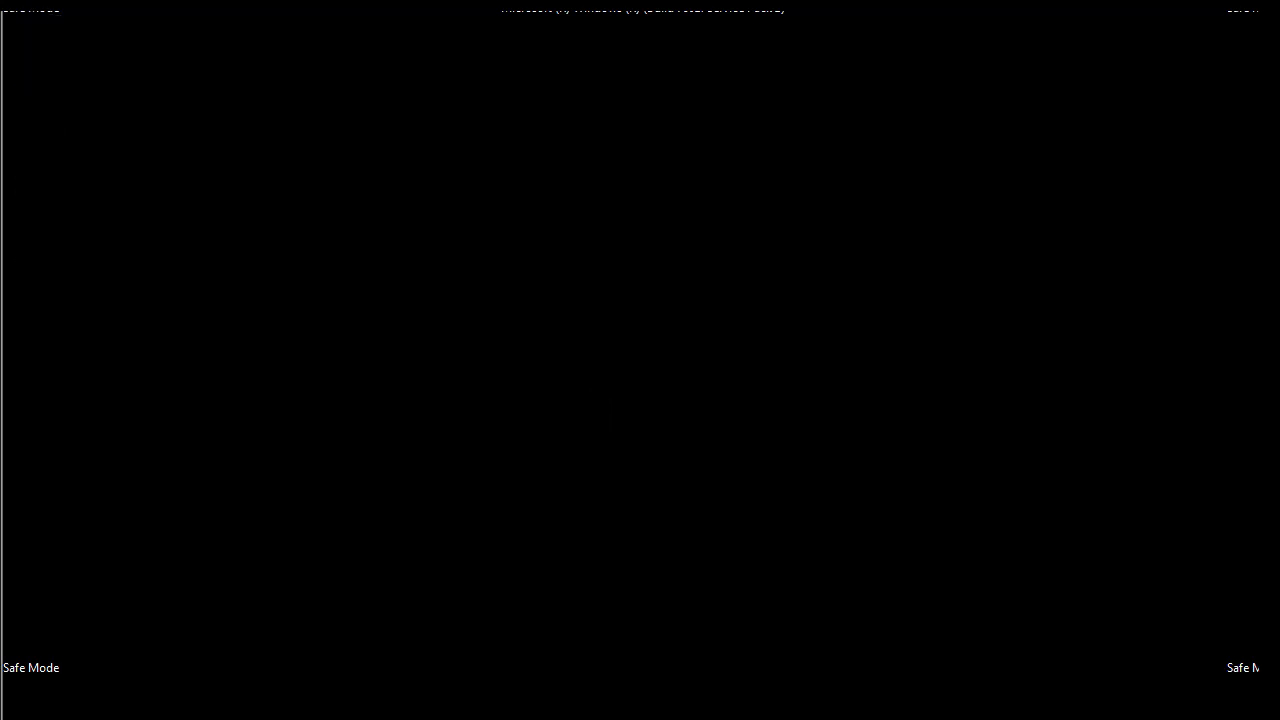